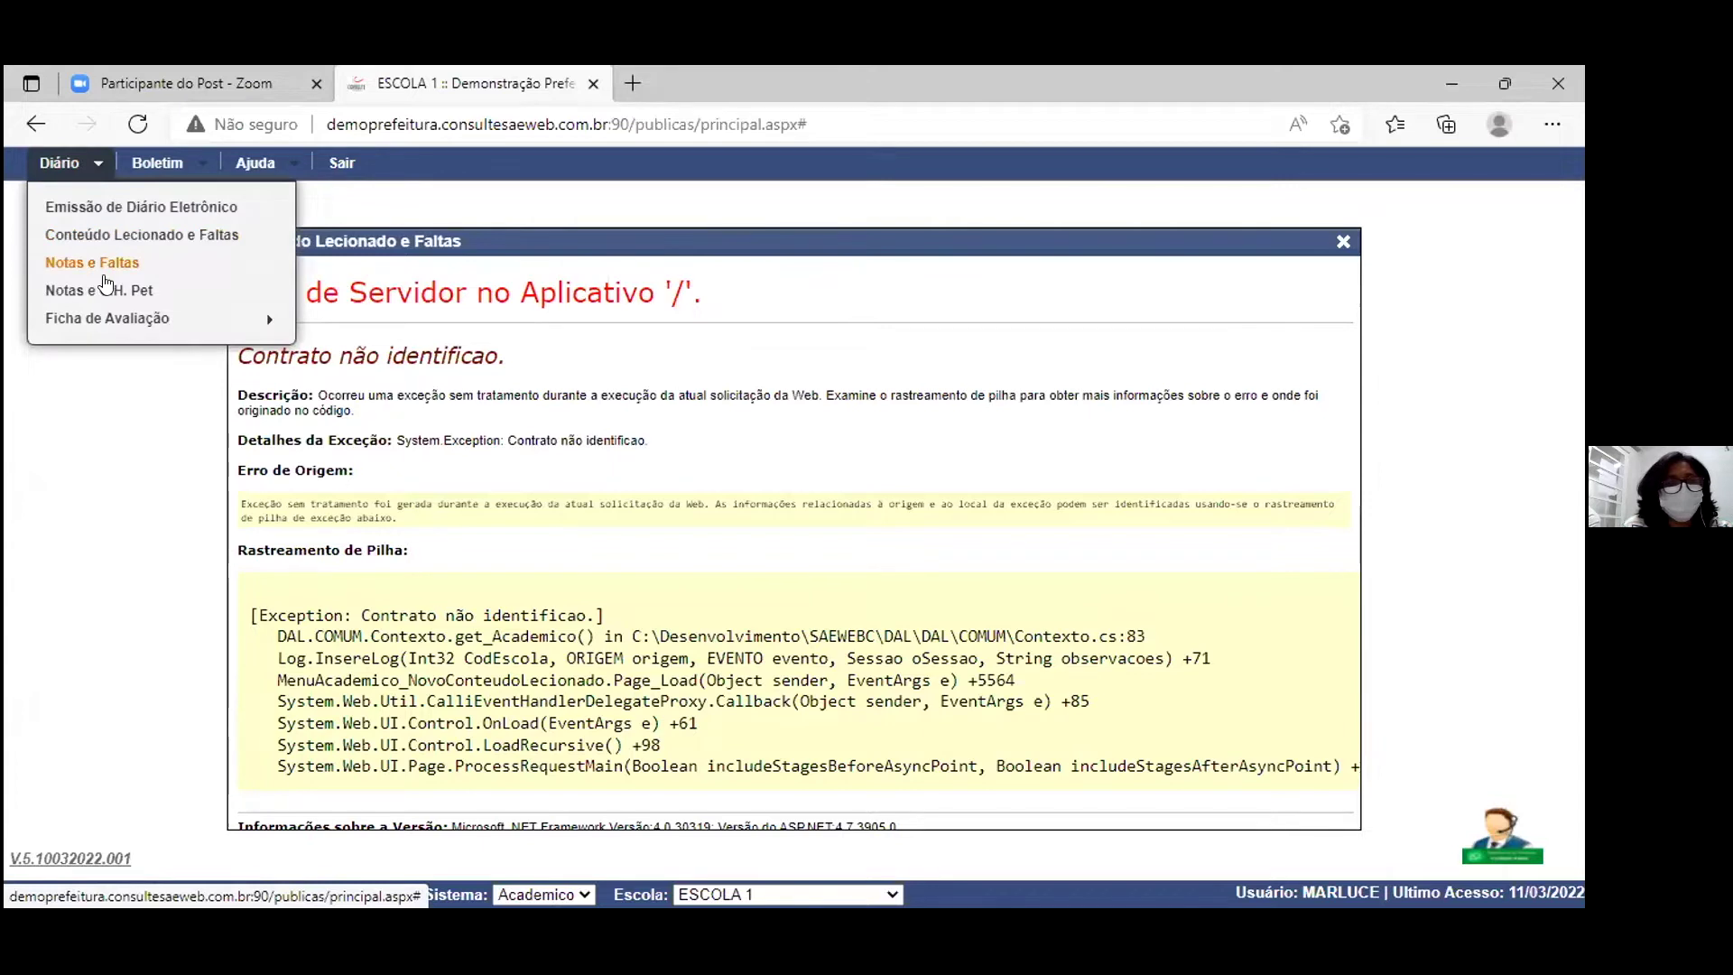
Step: Dismiss the class diary menu and reload the page showing the server error
mouse_move(96, 172)
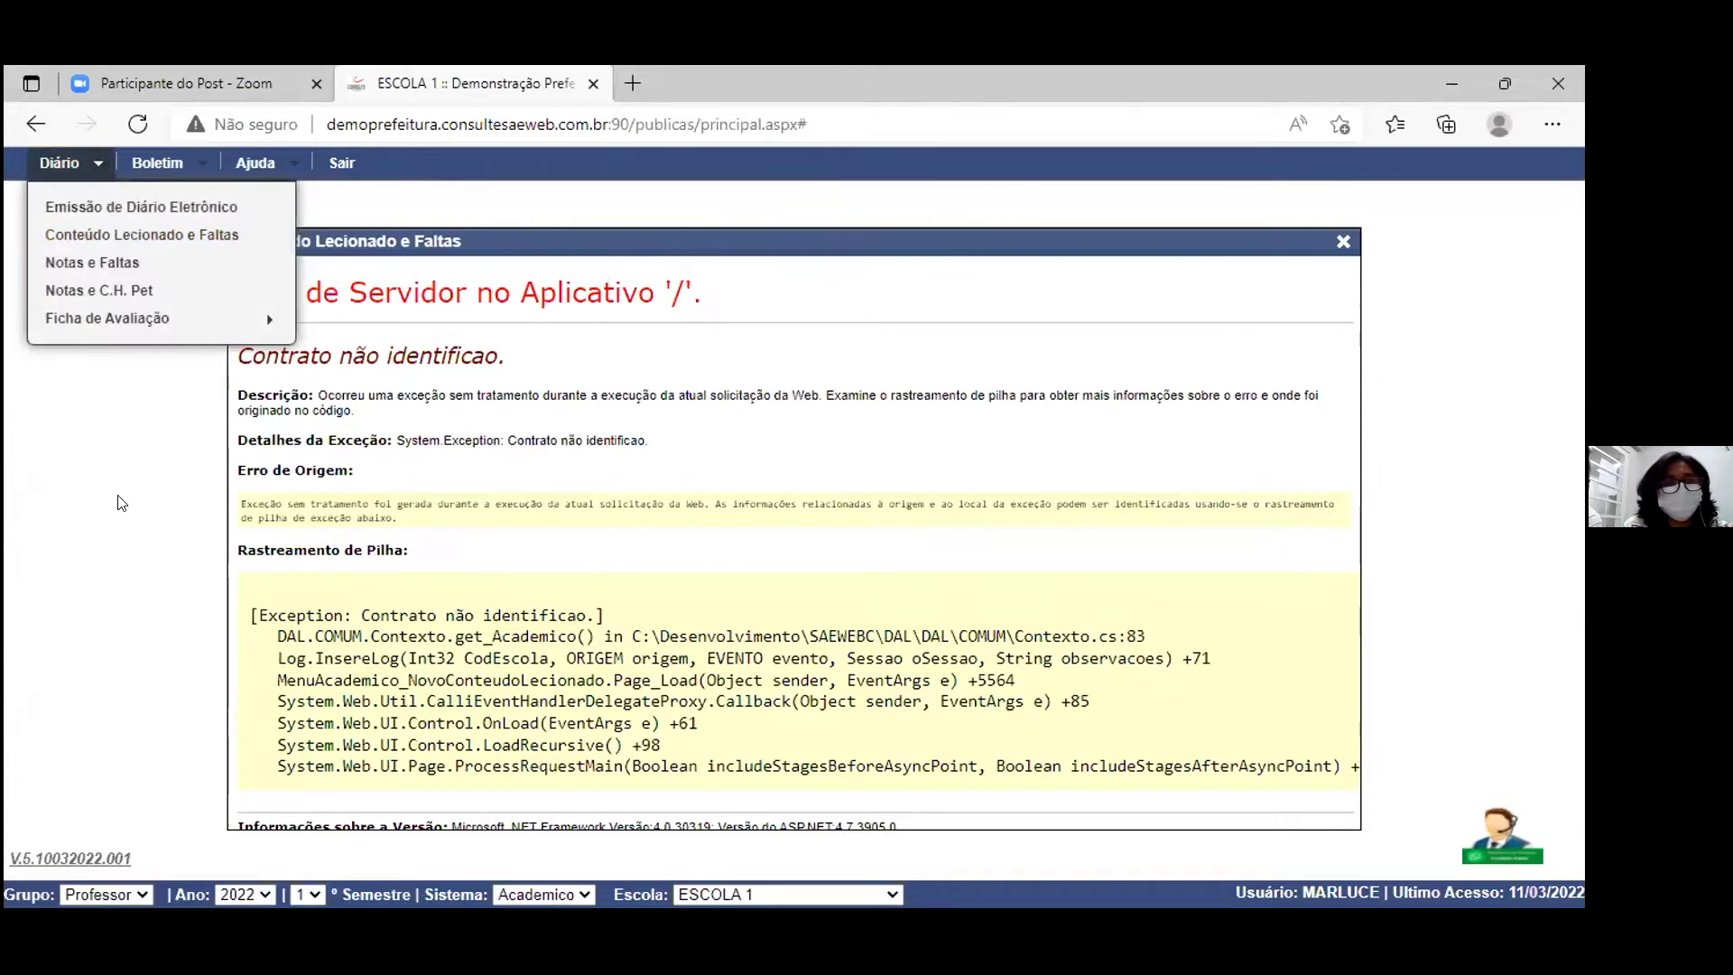
left_click(117, 236)
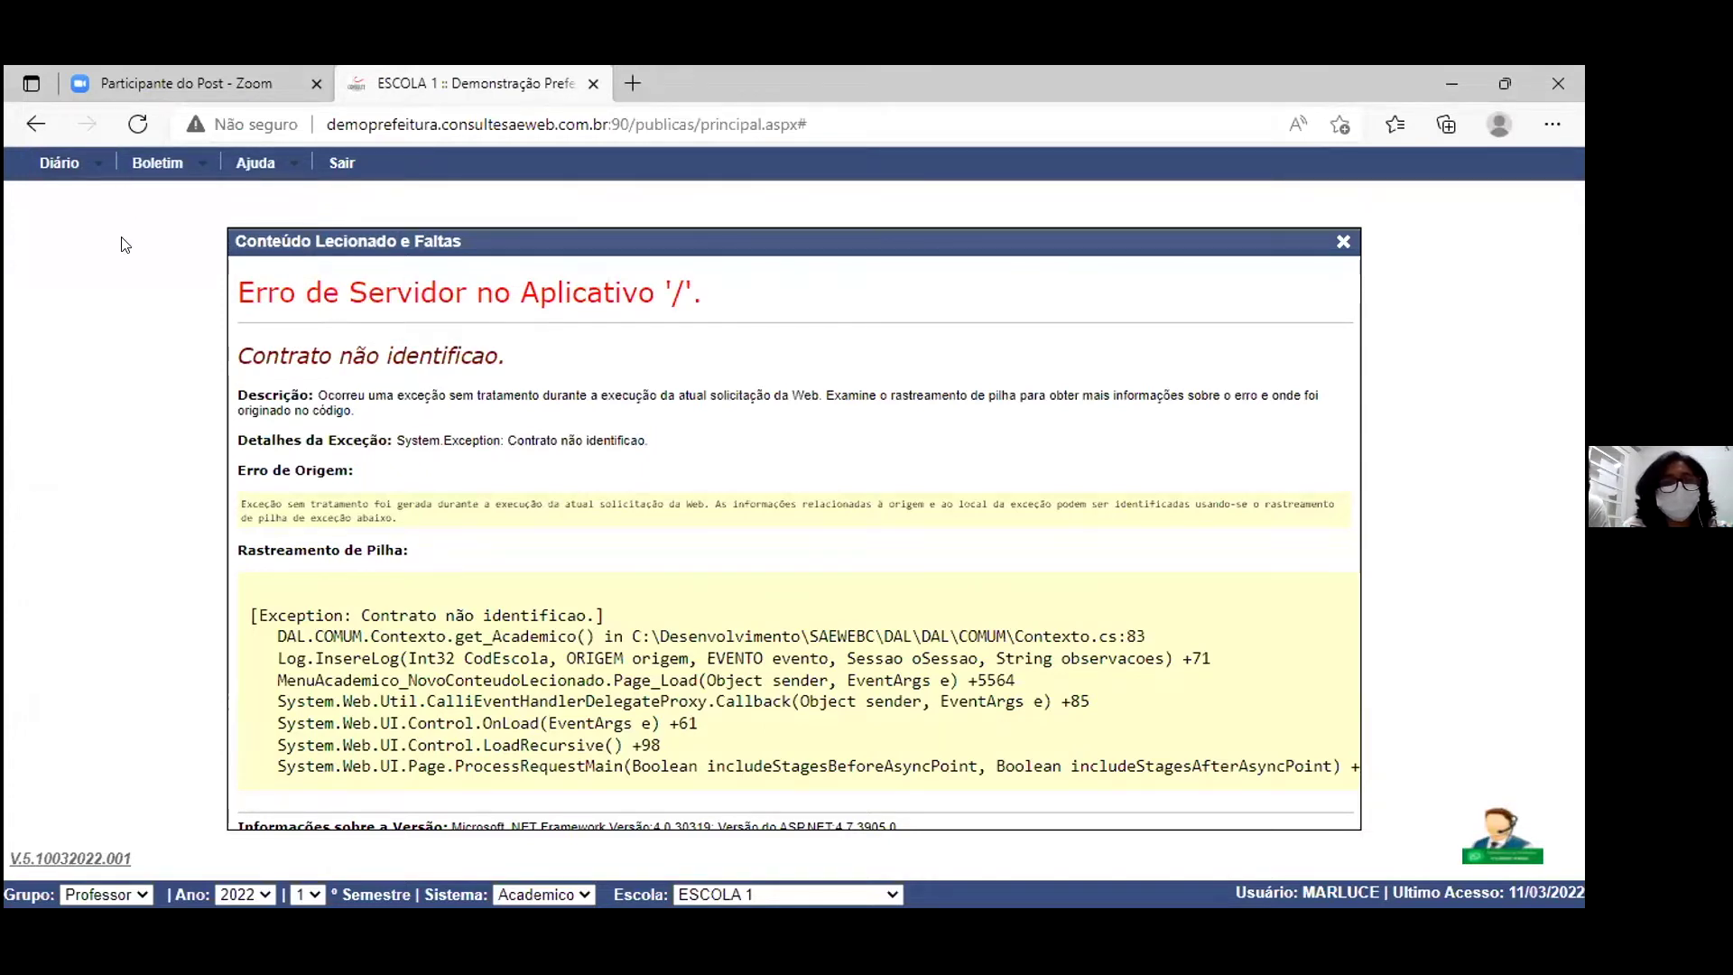
left_click(138, 124)
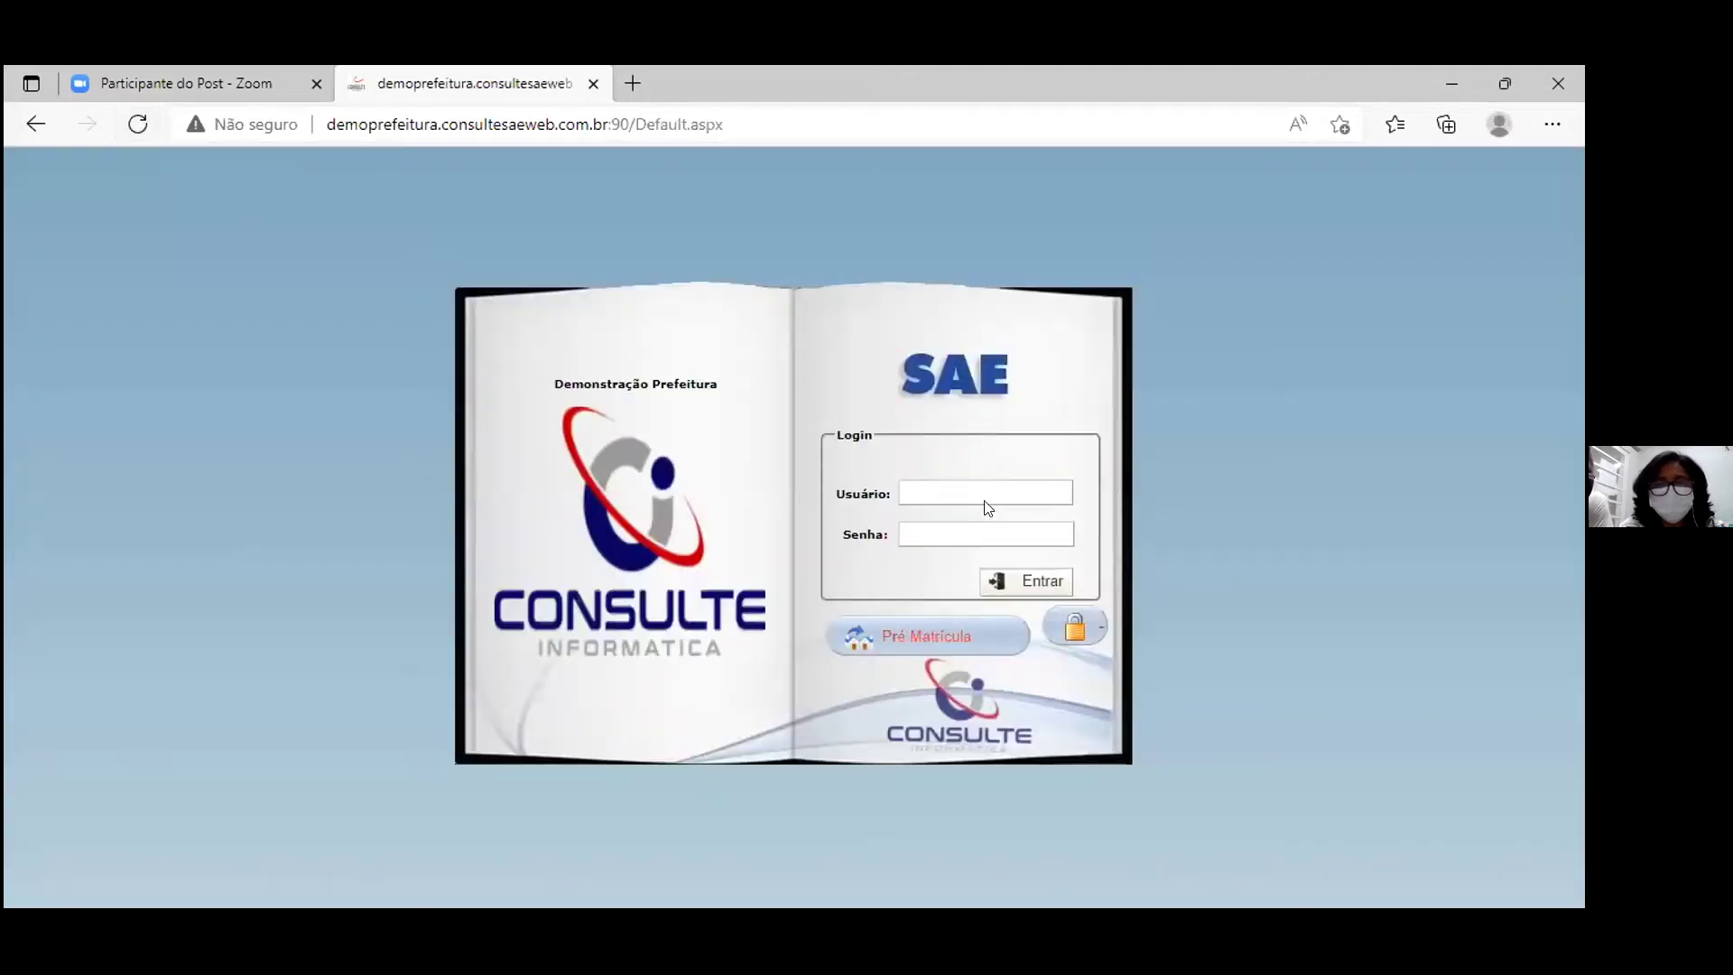
Step: Sign in with the stored user name and its password, then bring up the Diário menu
left_click(980, 485)
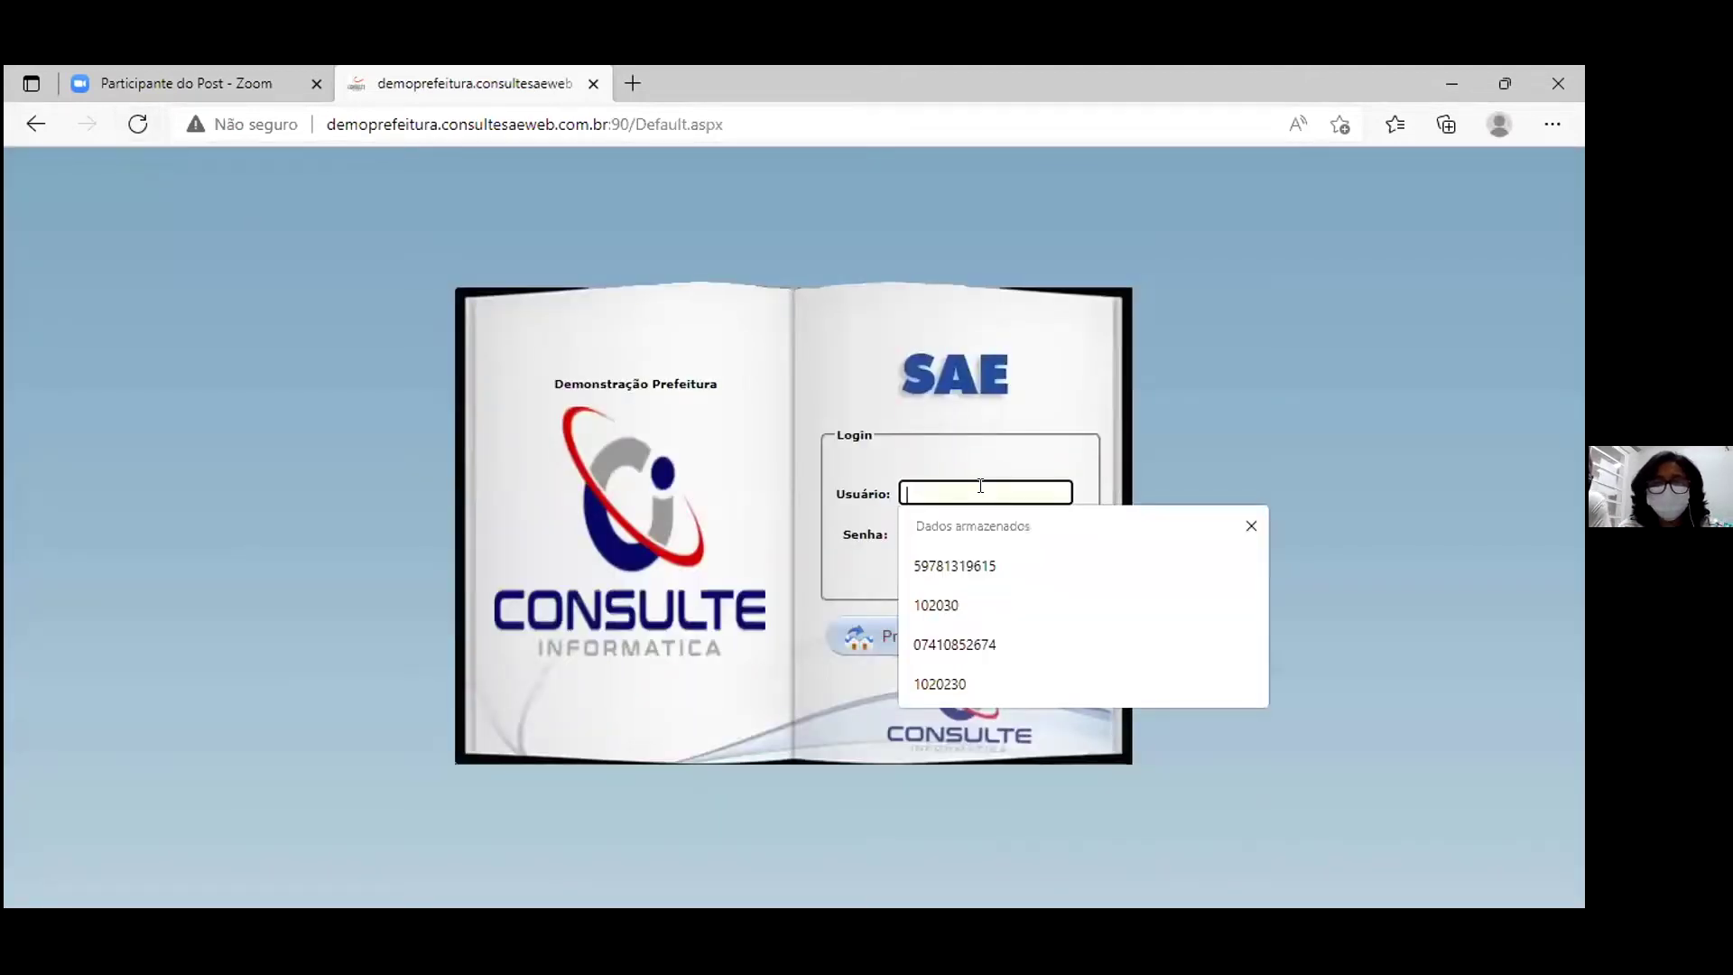
left_click(937, 607)
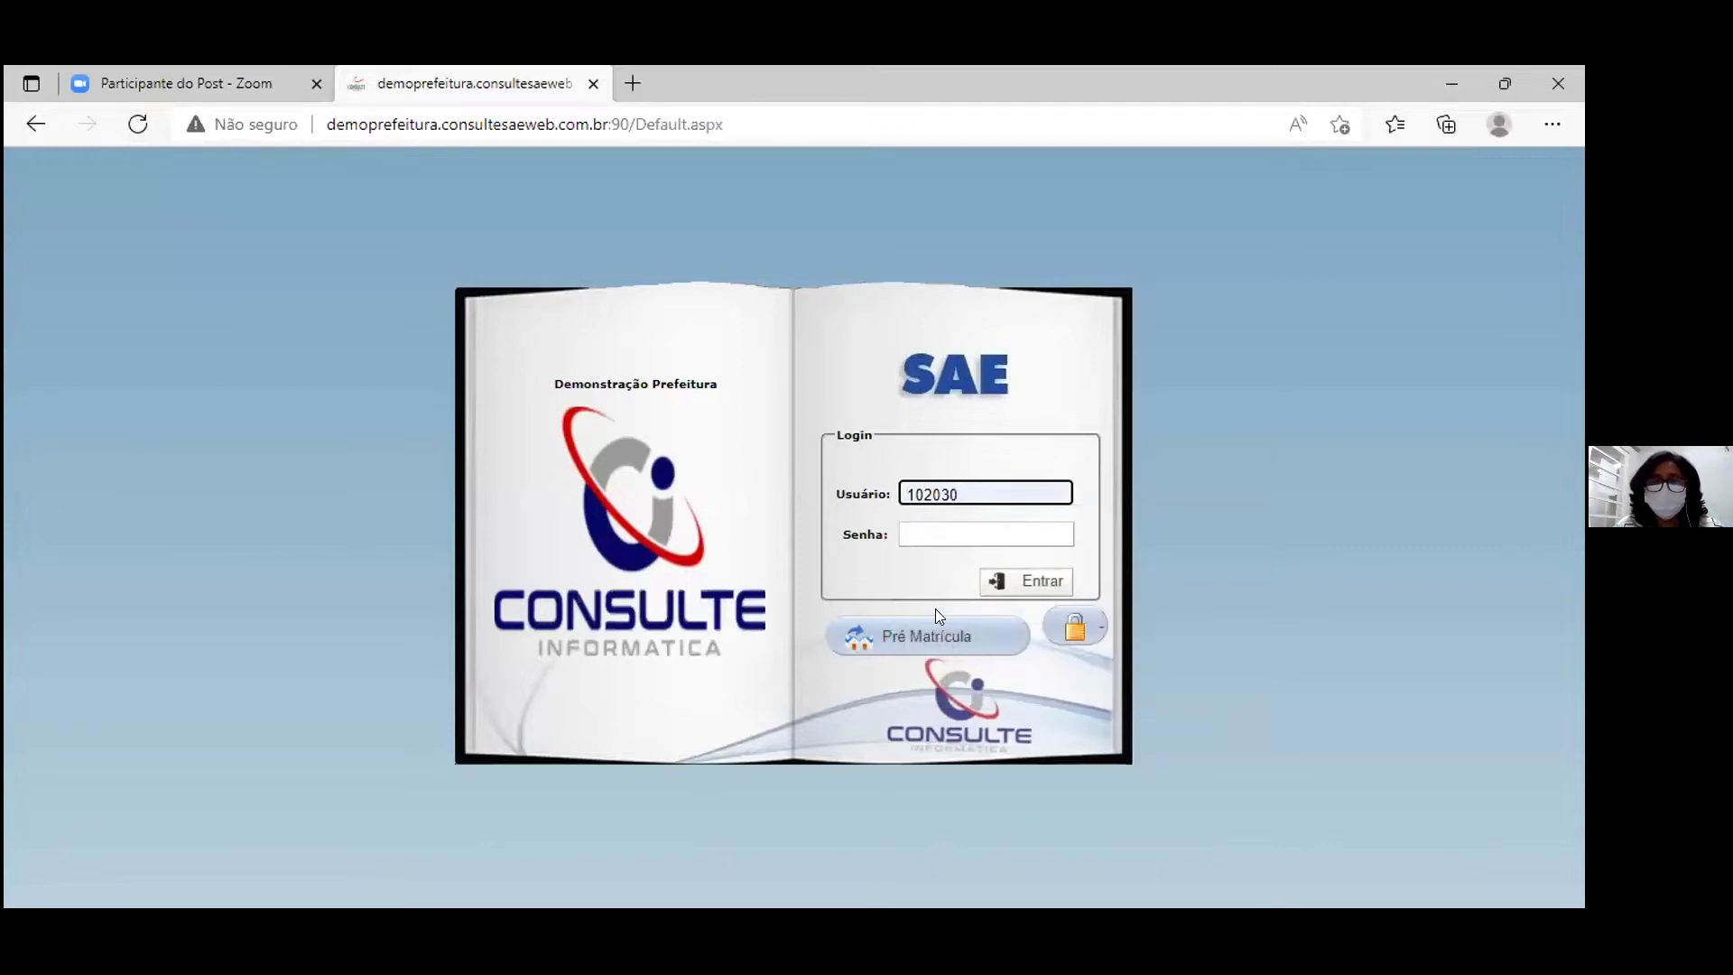
left_click(930, 535)
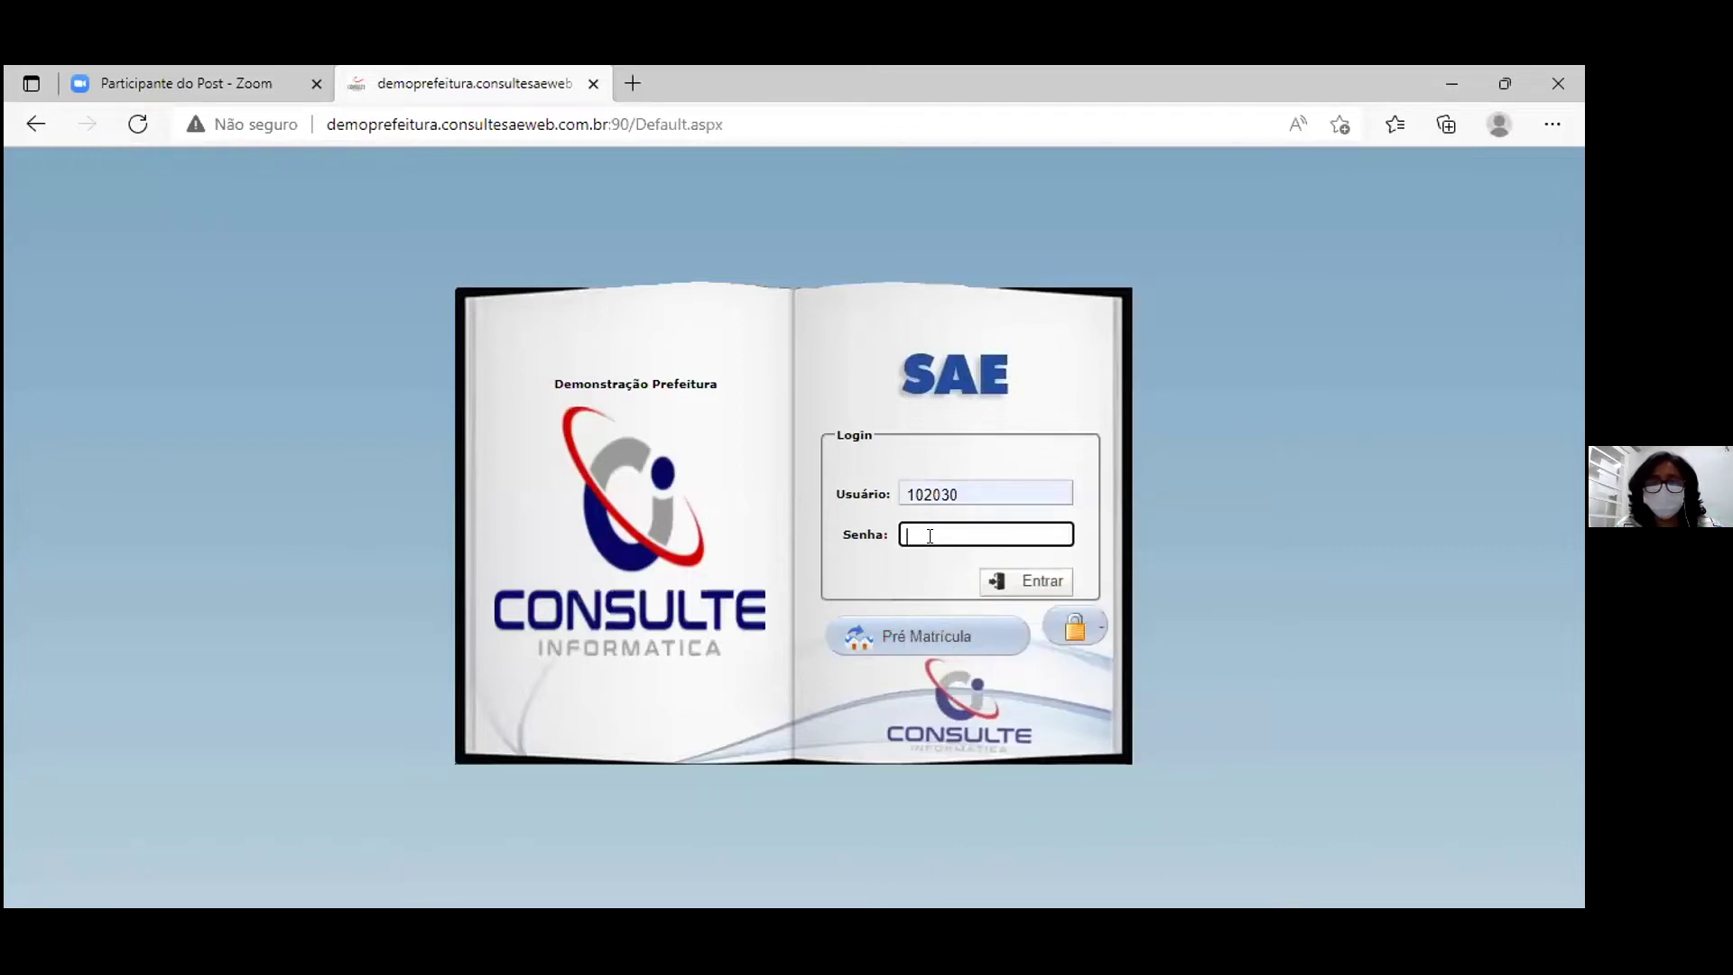
type("102030")
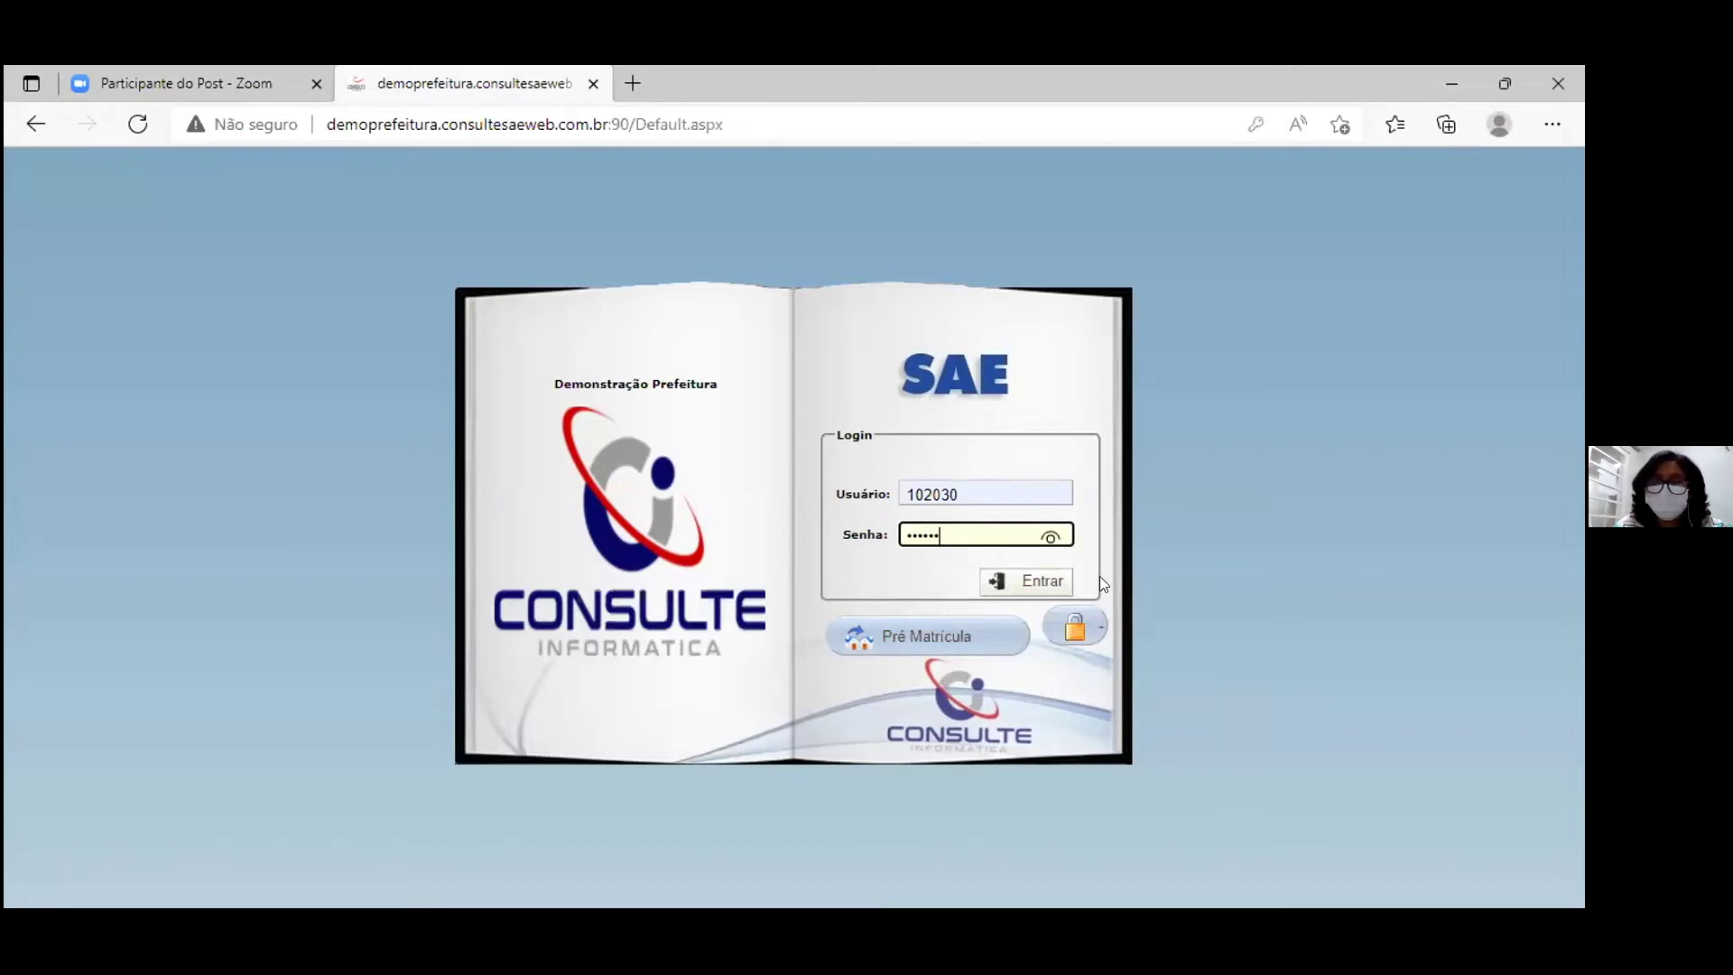
left_click(1034, 584)
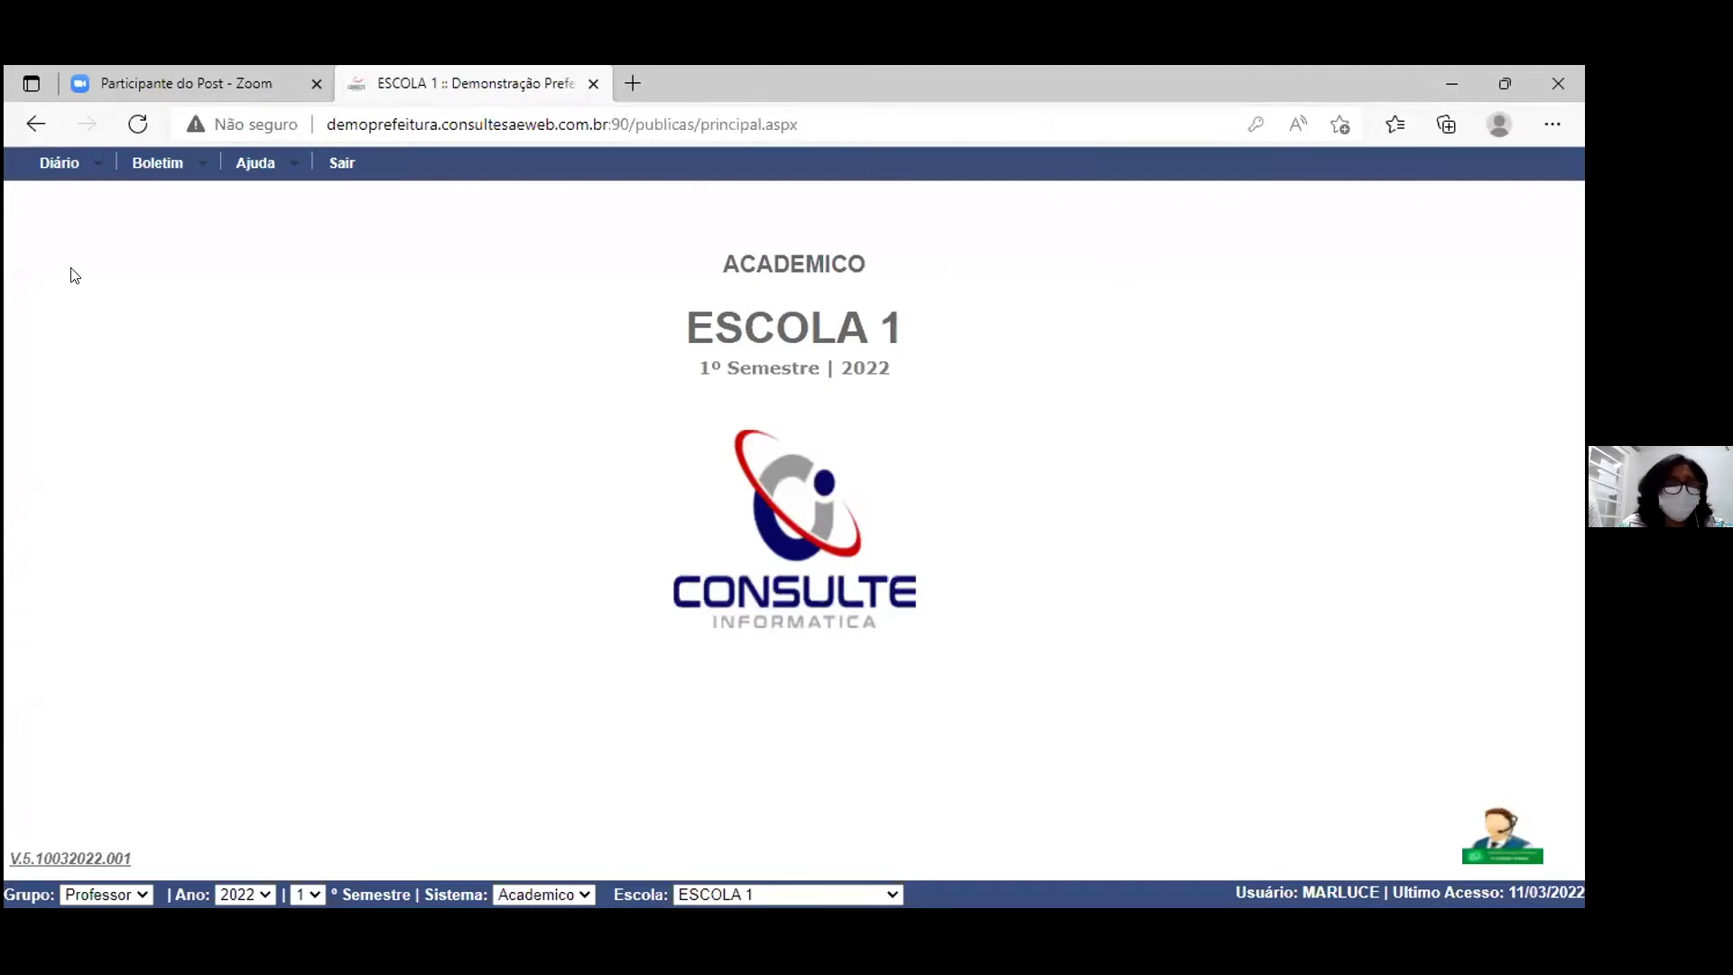
left_click(94, 166)
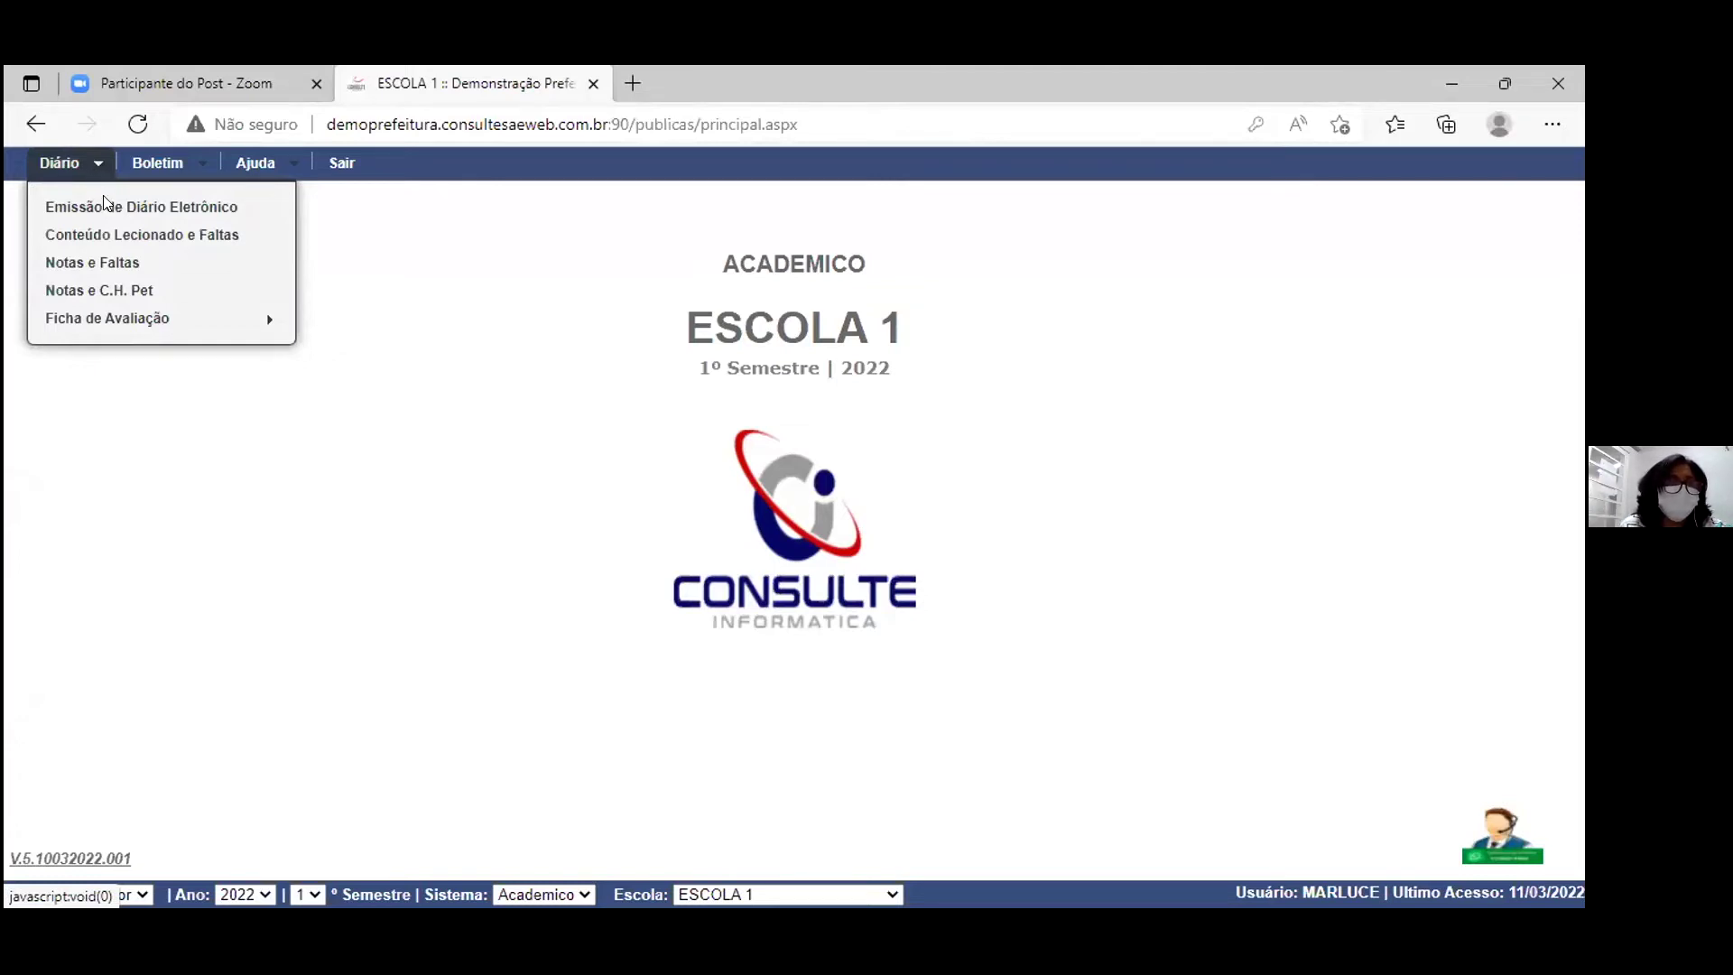
Step: Open Conteúdo Lecionado e Faltas for 1º ANO CONTAGEM, Fevereiro, and show the student absences list
left_click(115, 237)
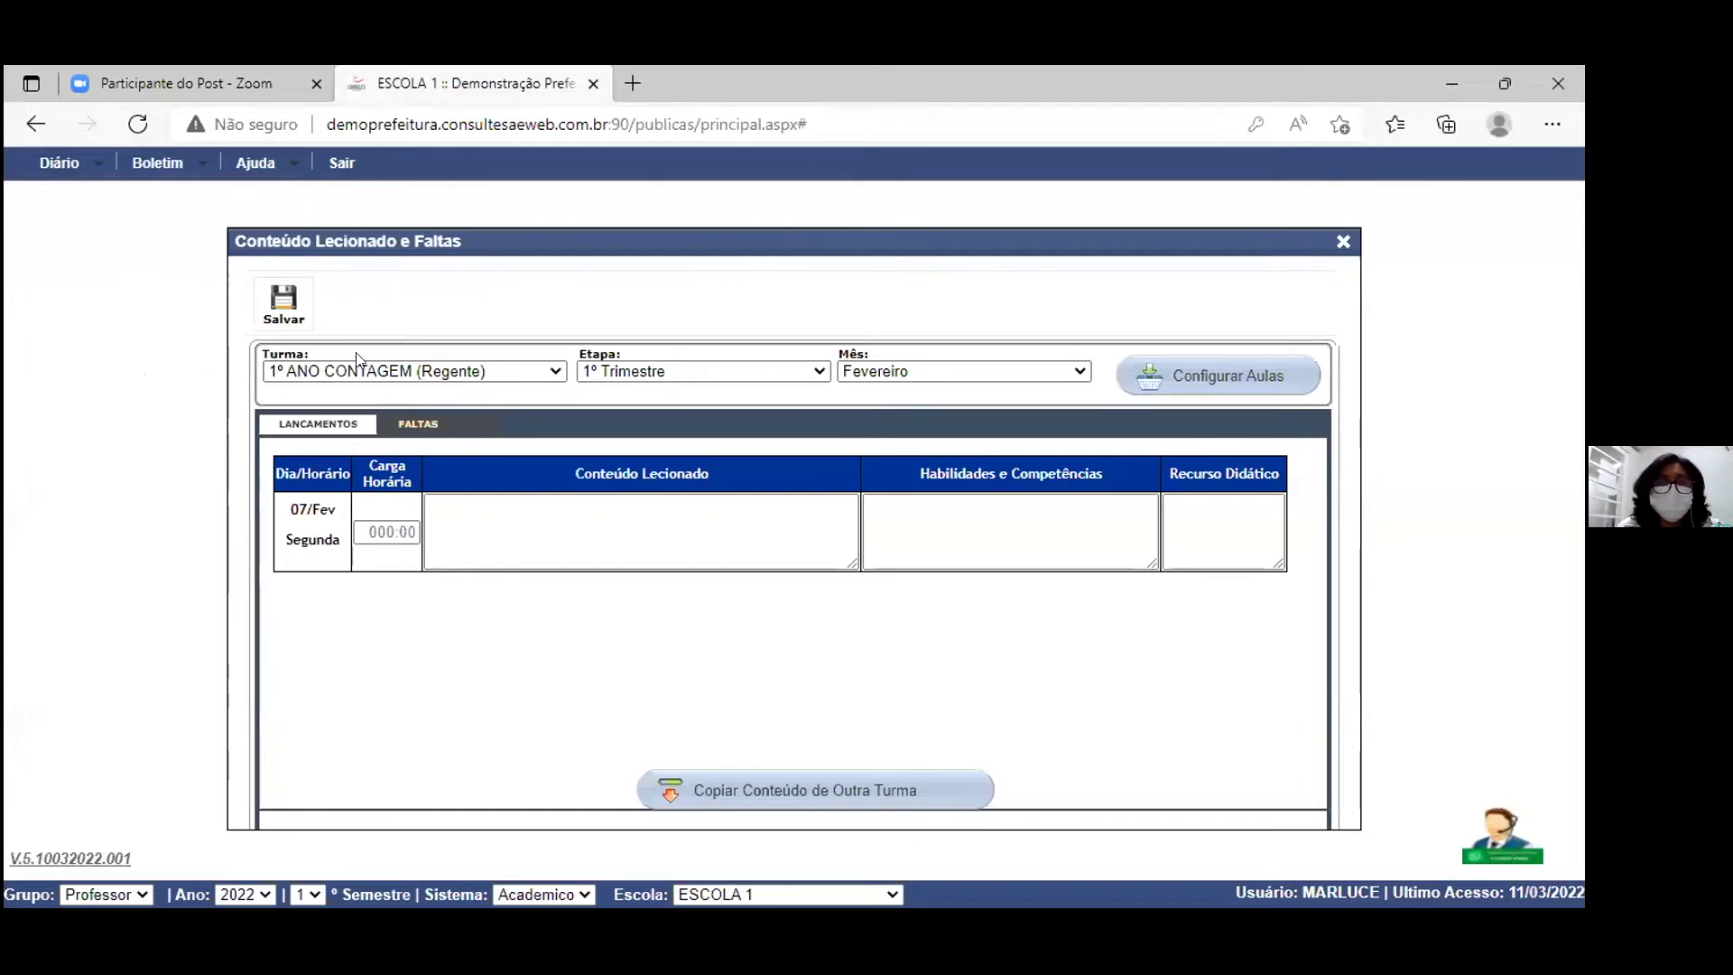
left_click(411, 432)
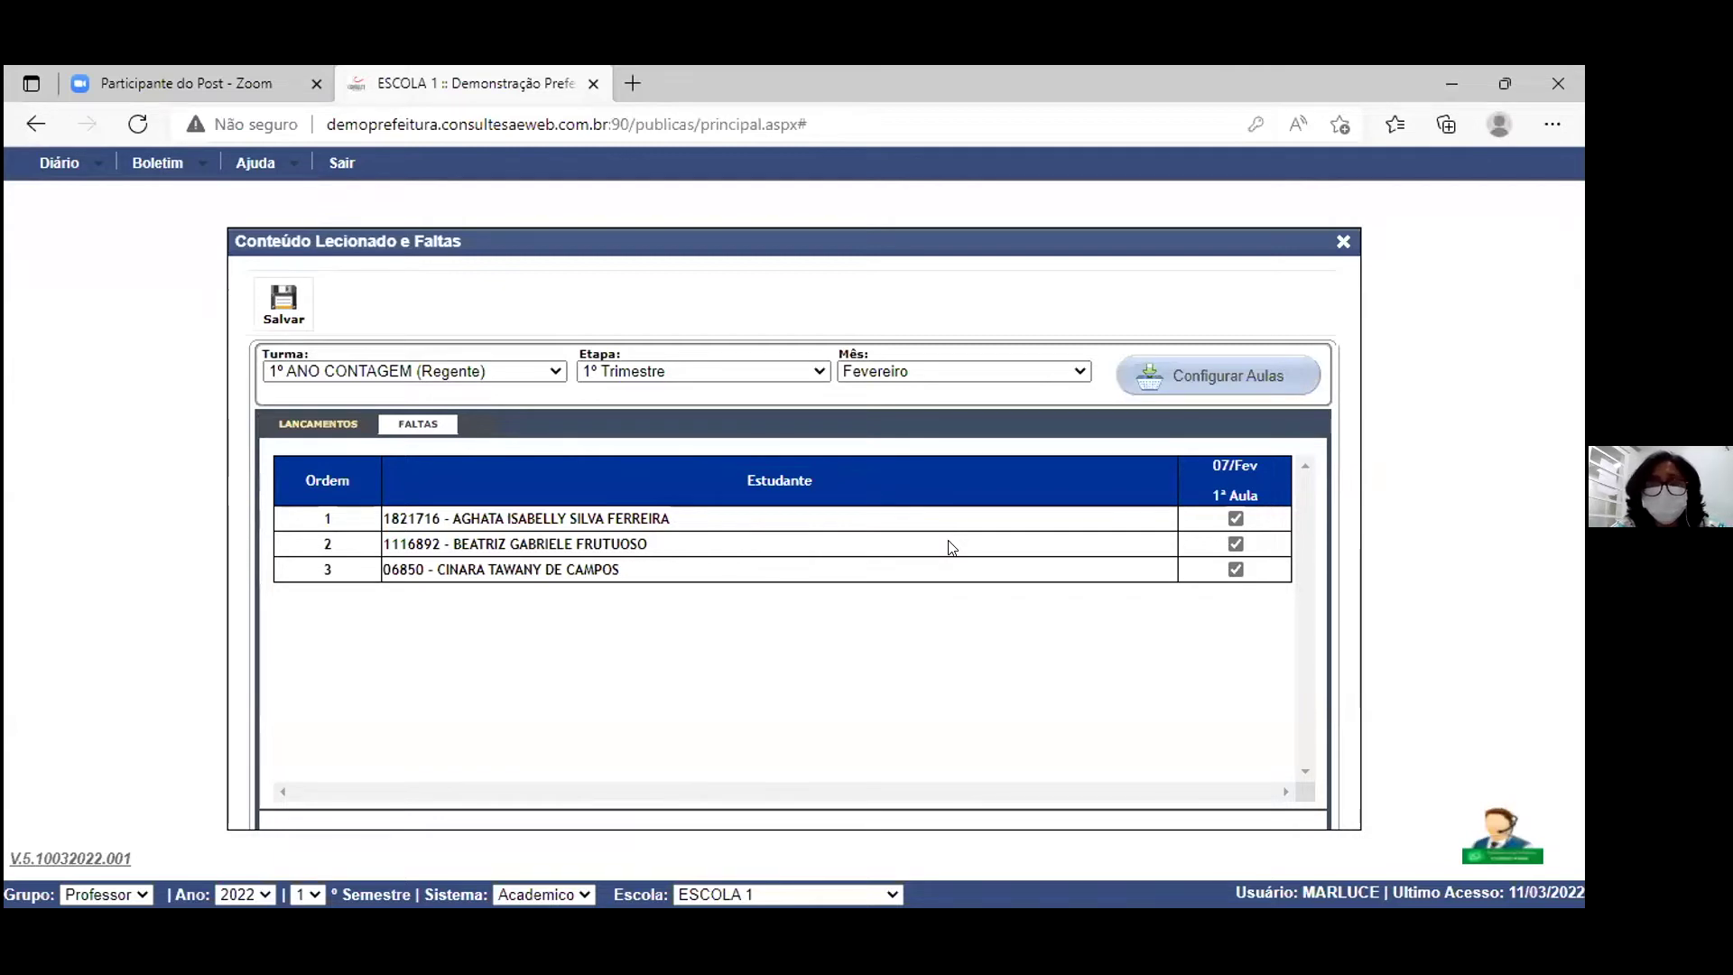
Step: Clear all three 07/Fev 1ª Aula marks, re-check students 1 and 3, and save
left_click(1235, 520)
left_click(1236, 544)
left_click(1236, 569)
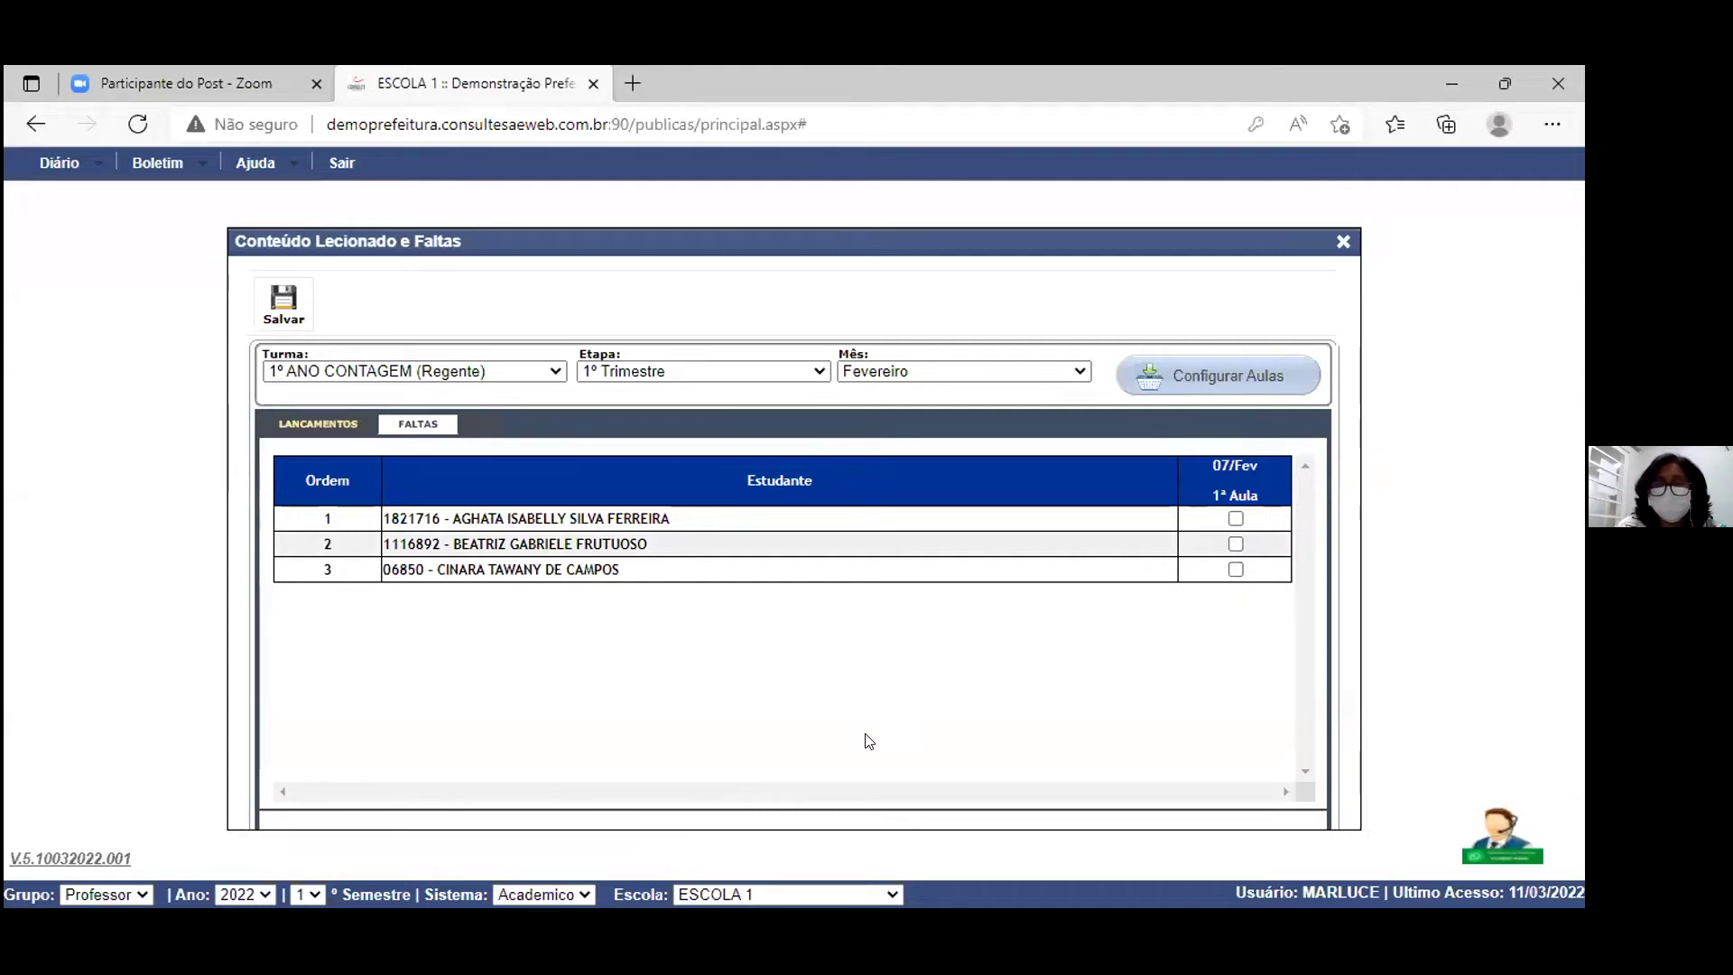
left_click(1235, 520)
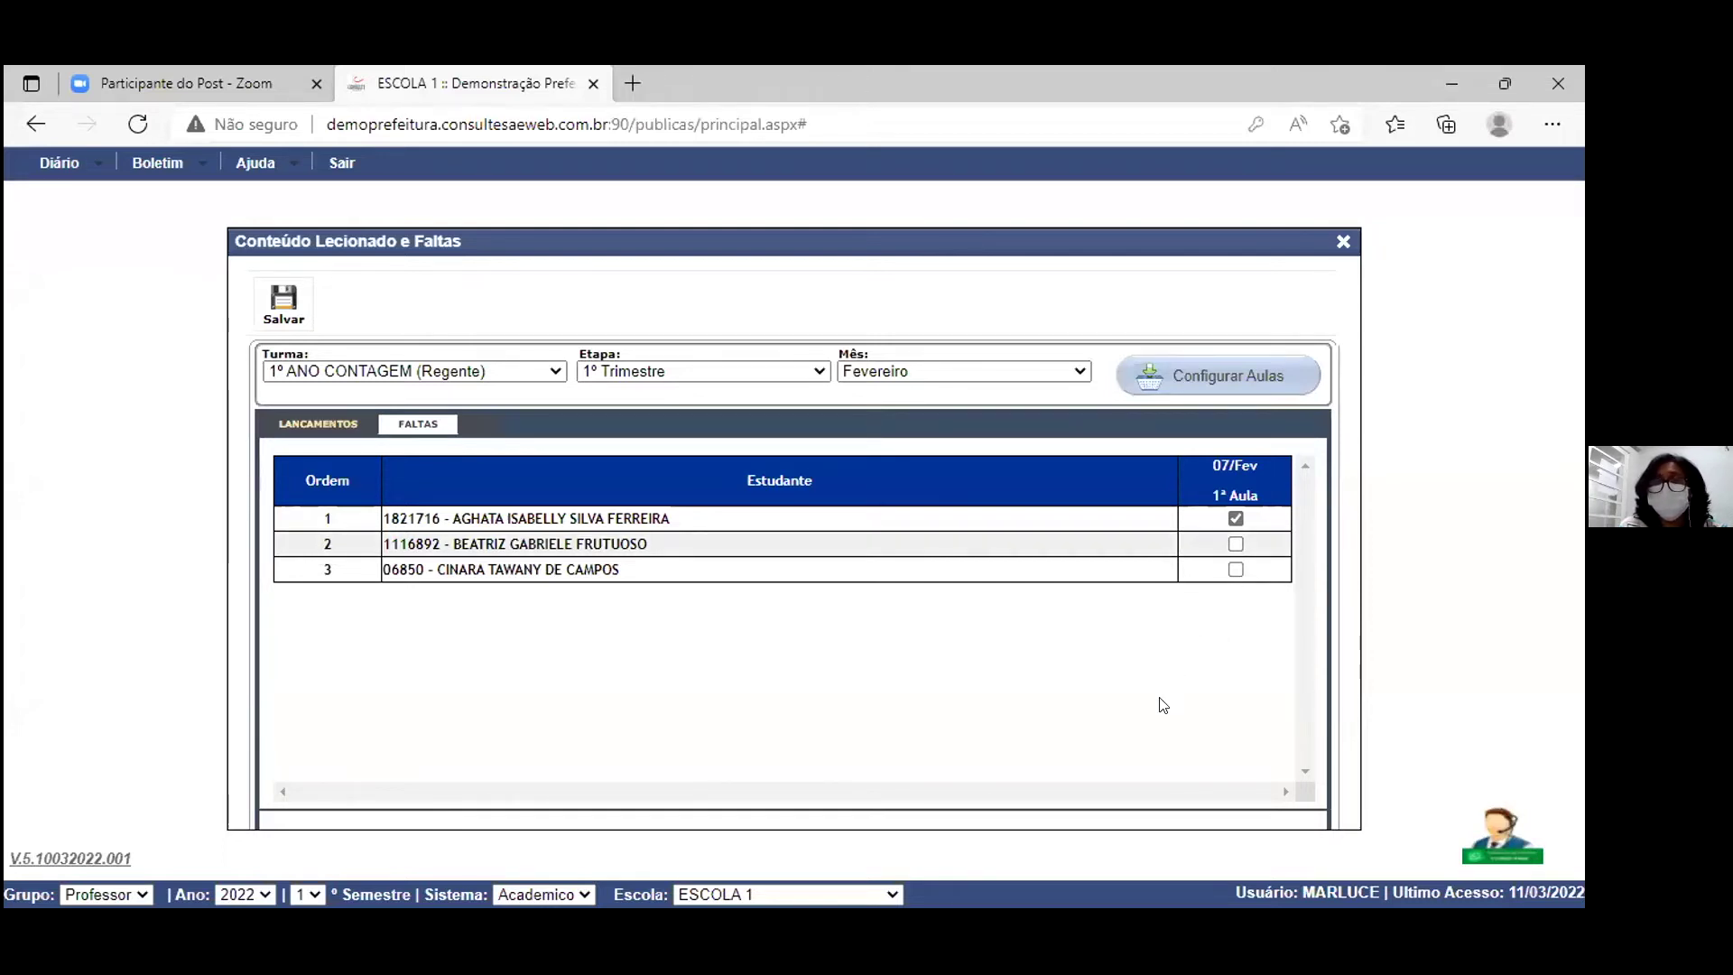
left_click(1235, 569)
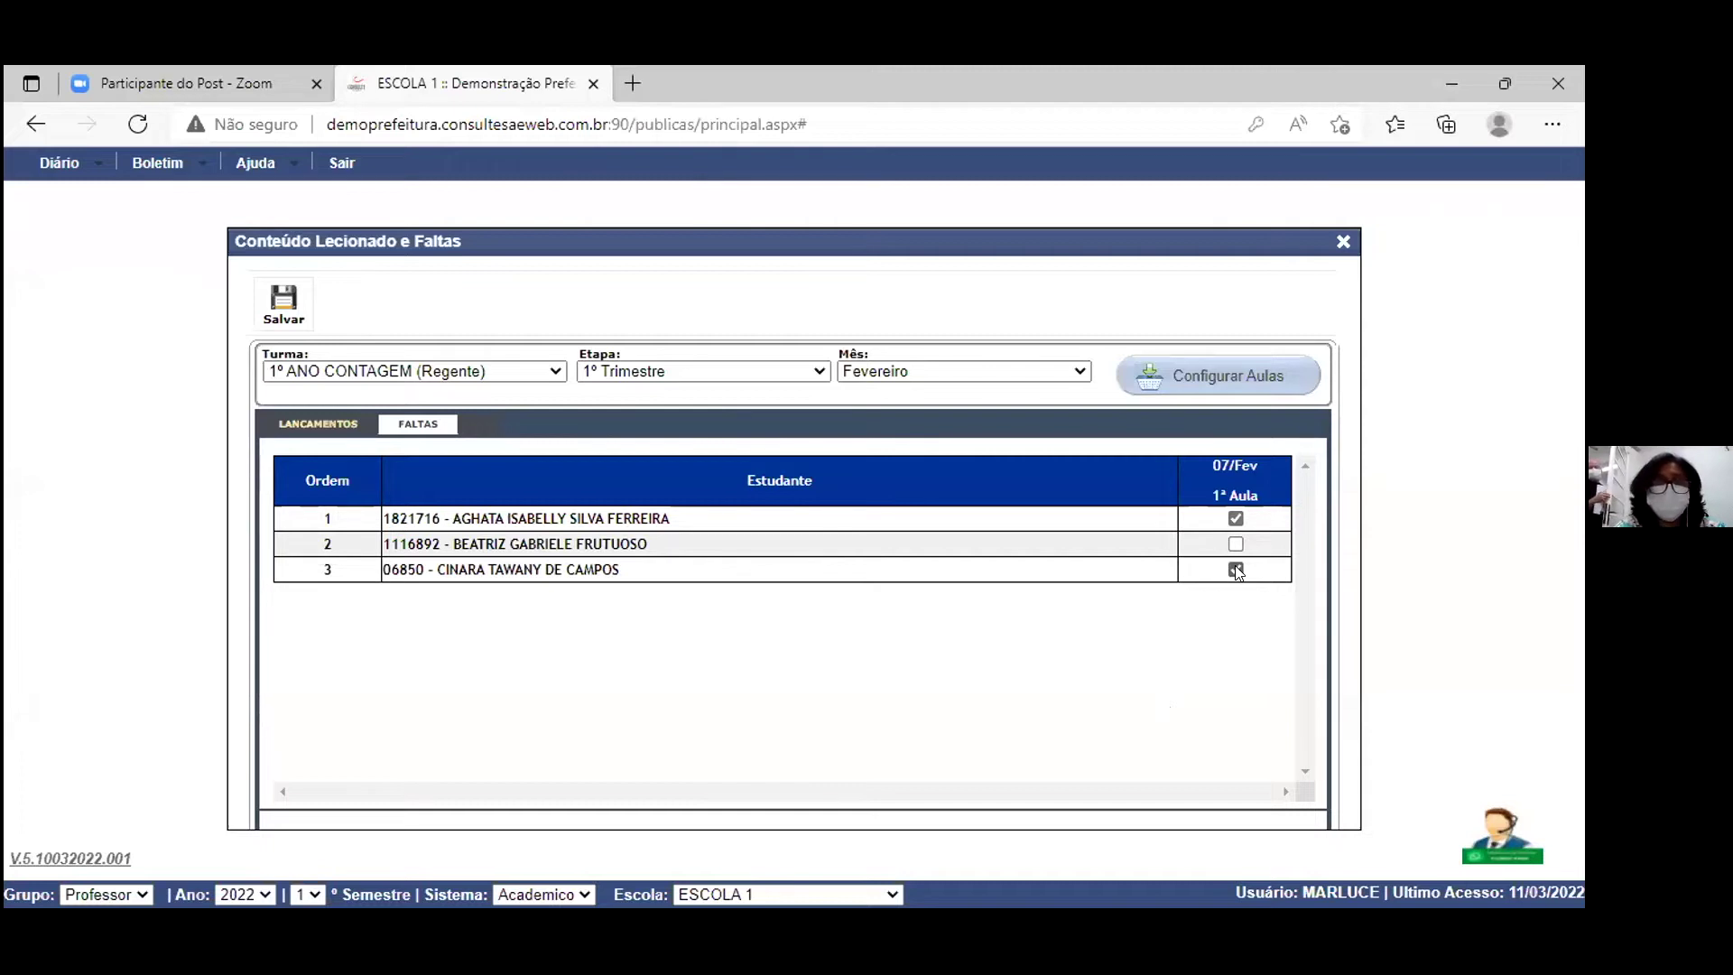
left_click(285, 311)
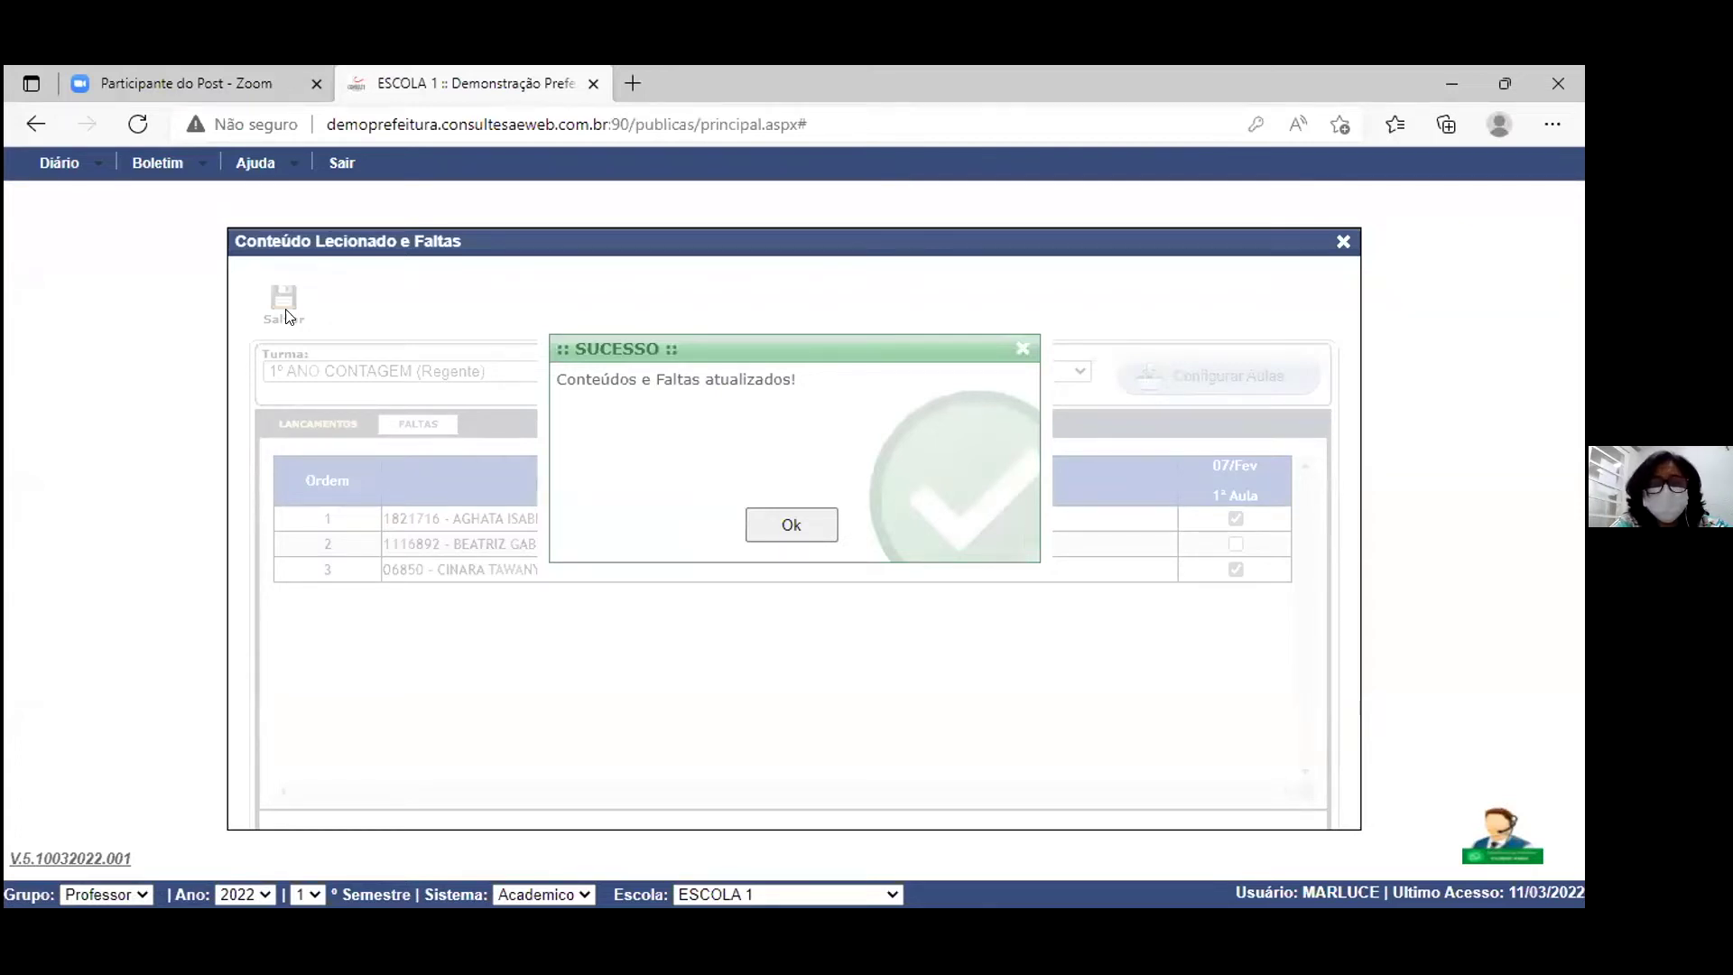
Step: Acknowledge the success message, save the February marks again, and move the window aside
left_click(792, 524)
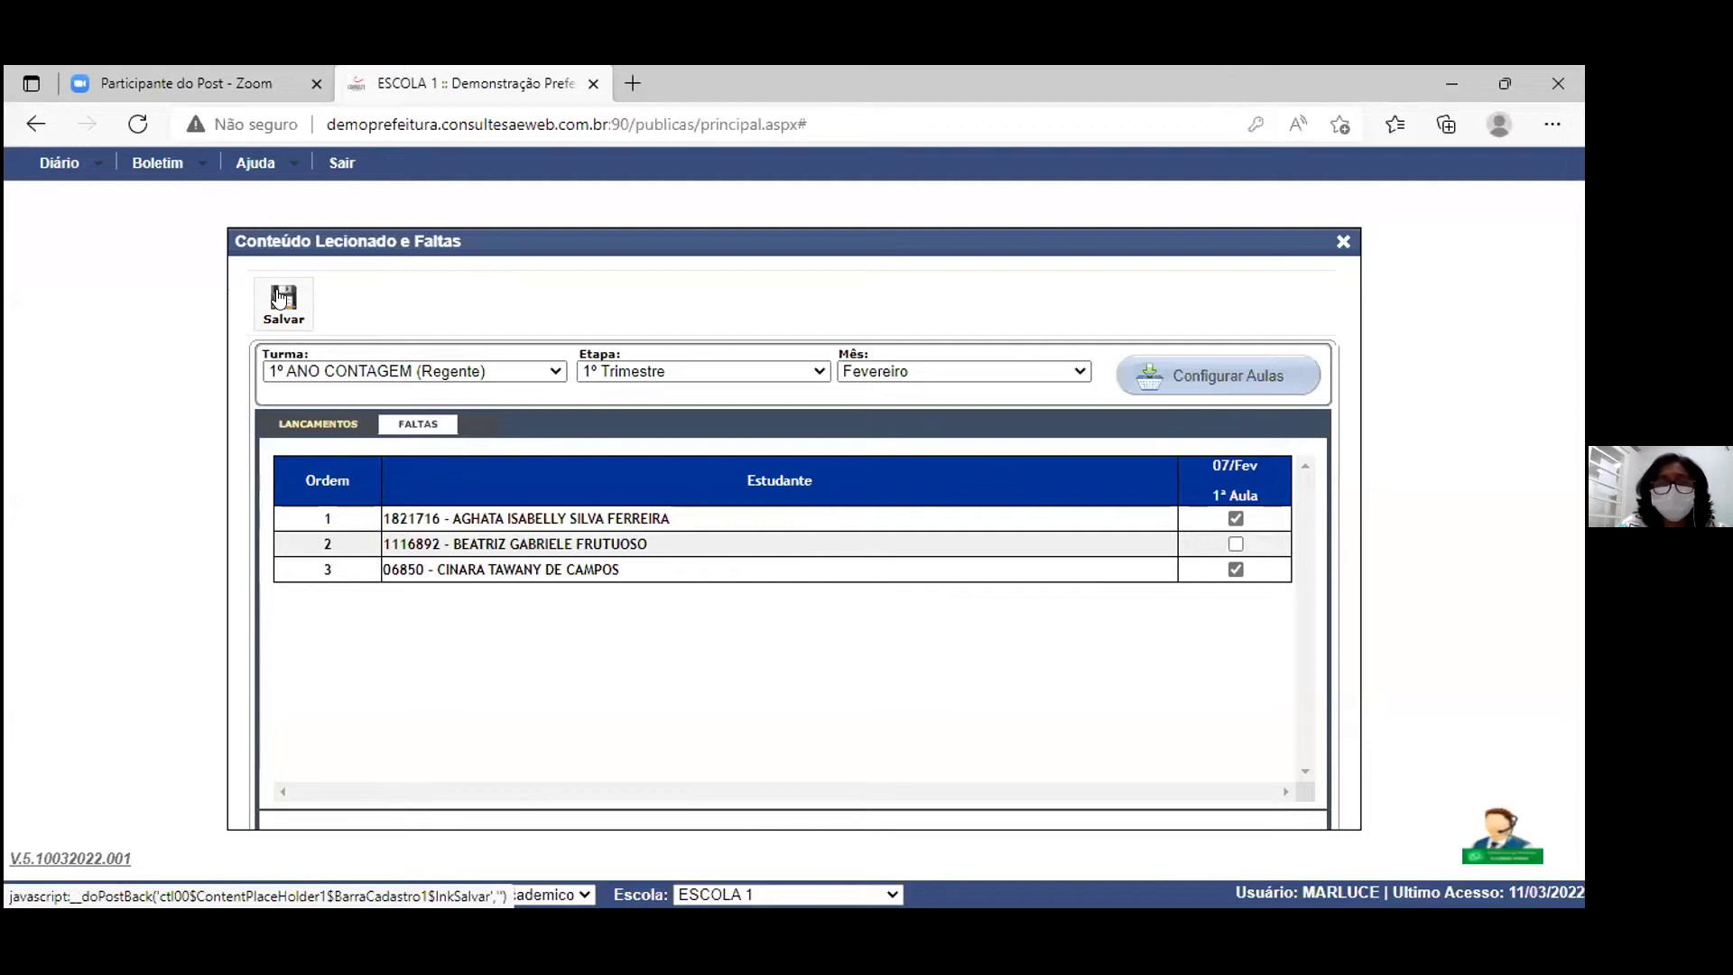
left_click(282, 318)
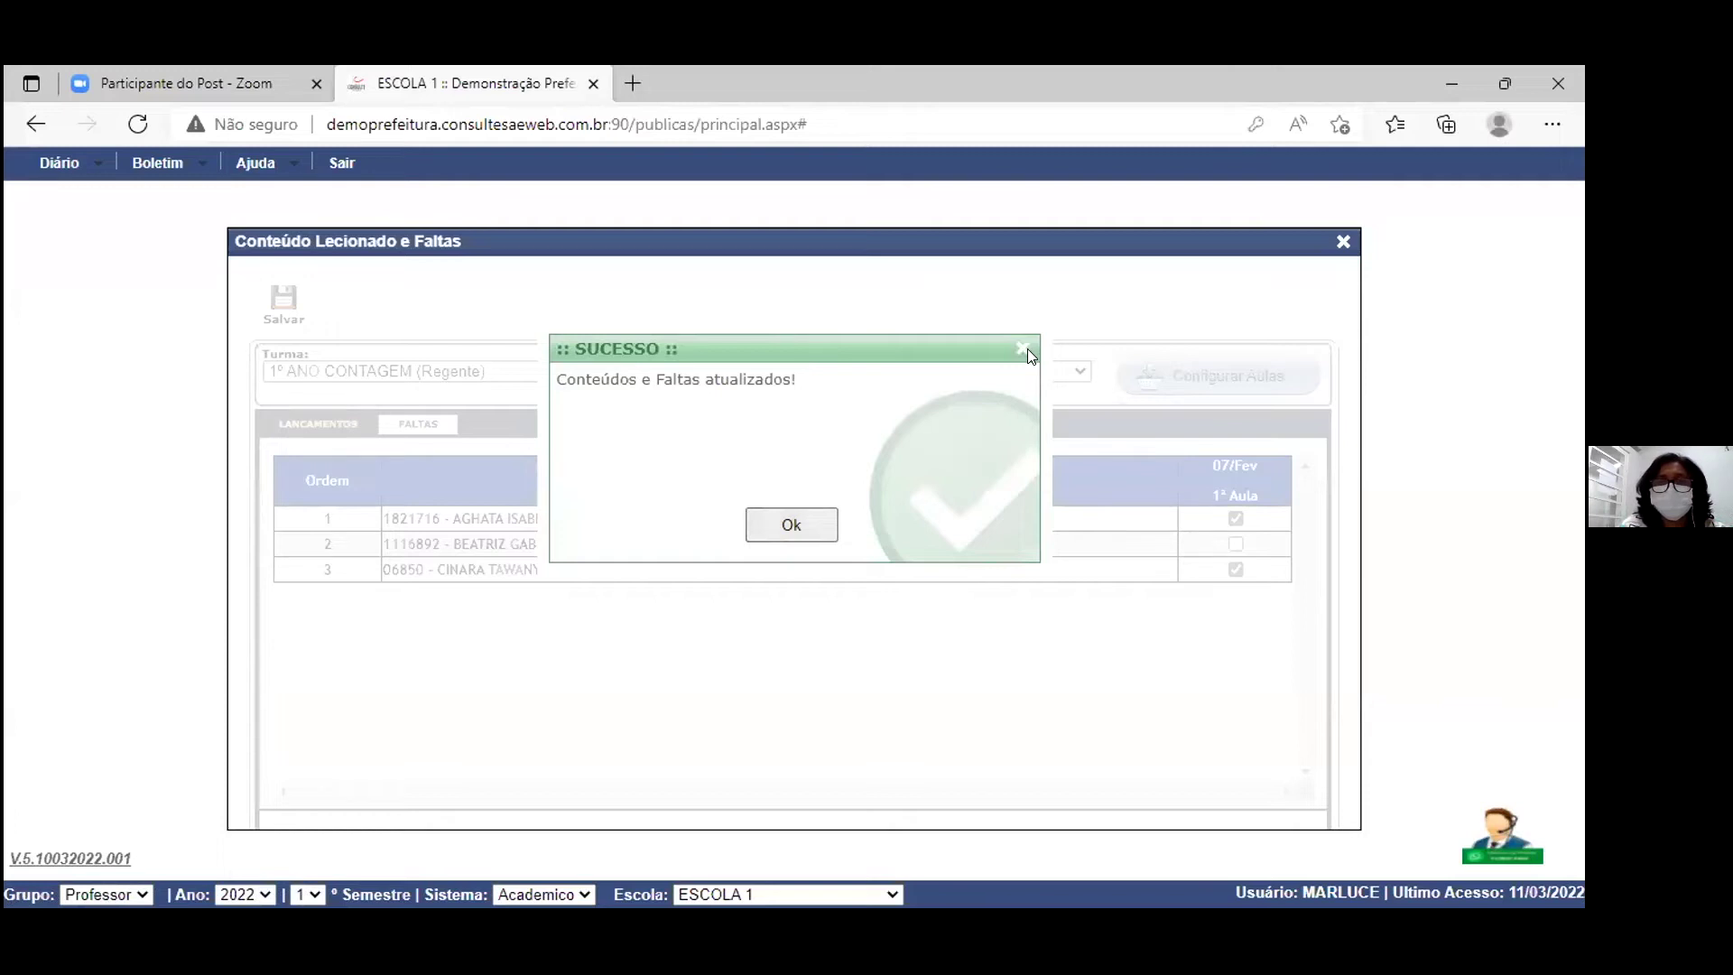
left_click(803, 529)
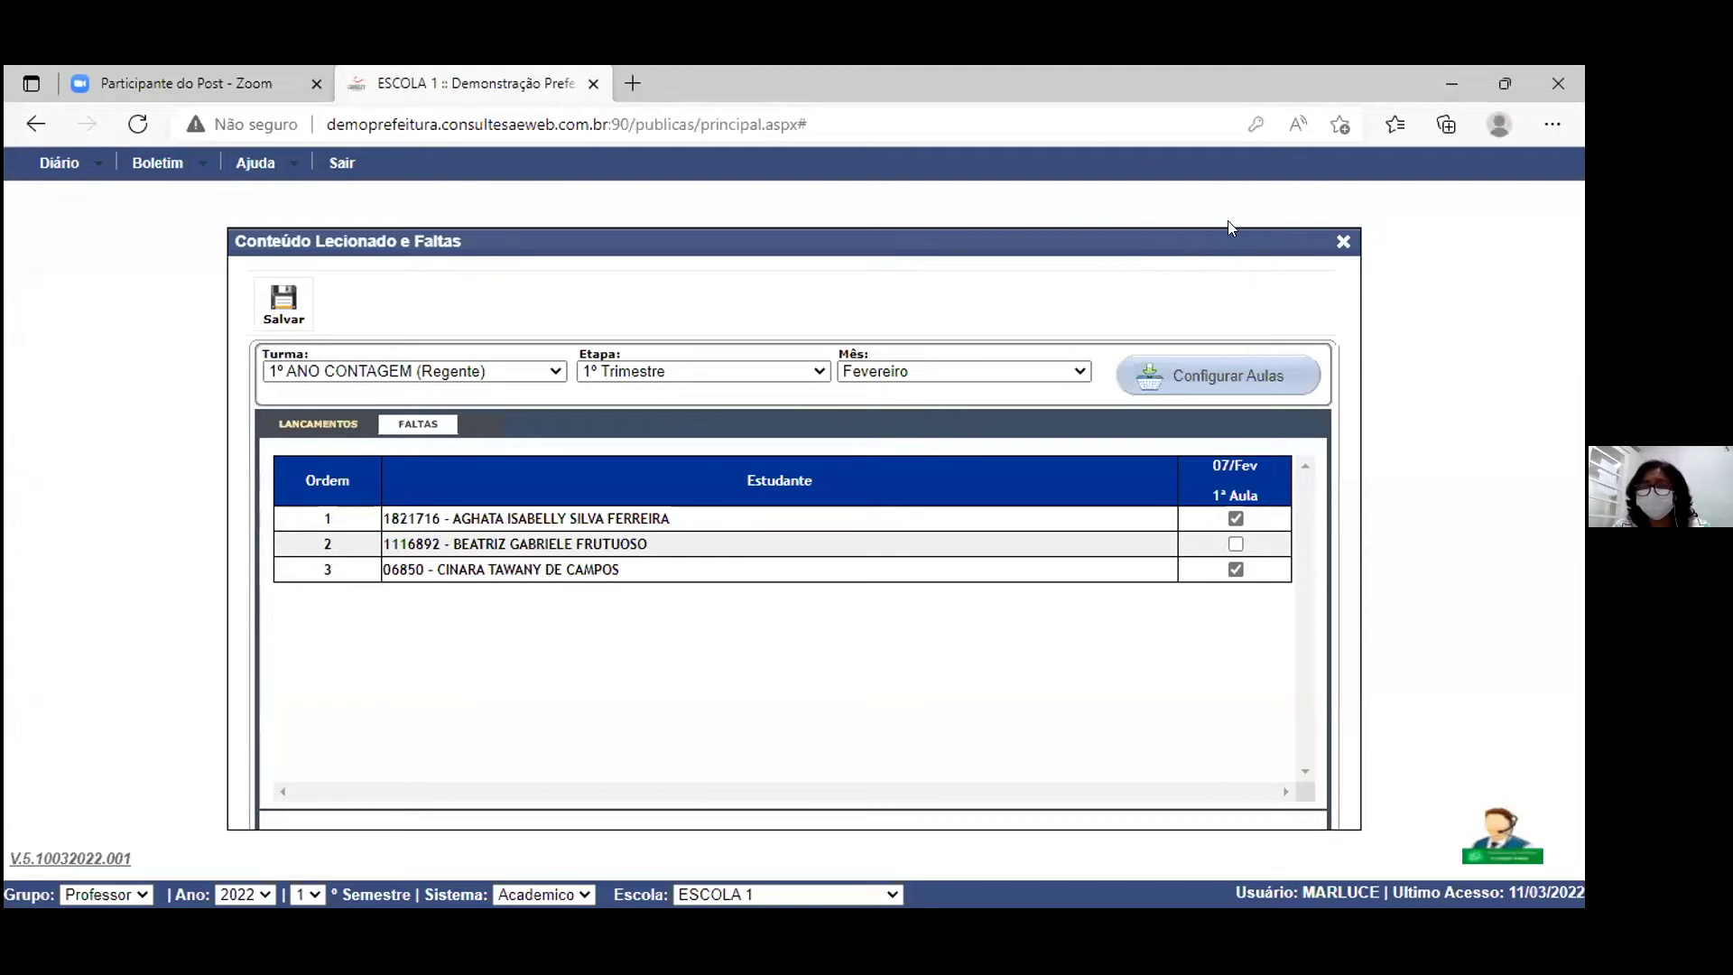
left_click_drag(1232, 242, 1014, 274)
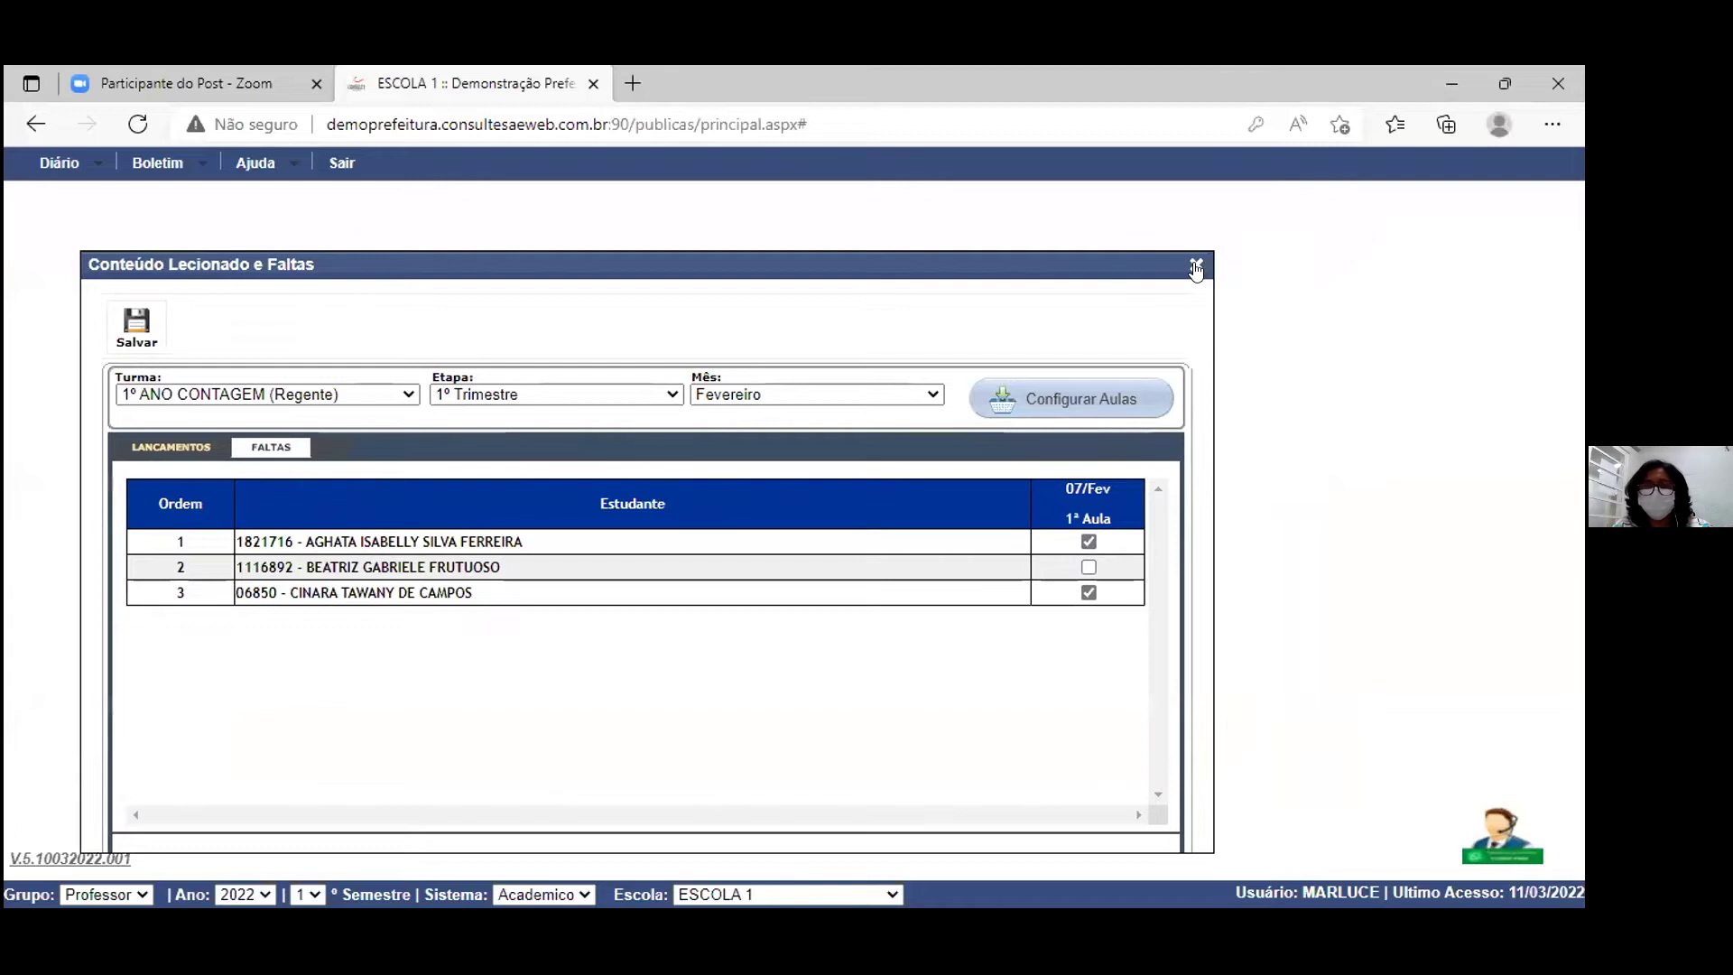
Step: Close the Conteúdo Lecionado e Faltas window and bring up the Diário menu options
left_click(1196, 266)
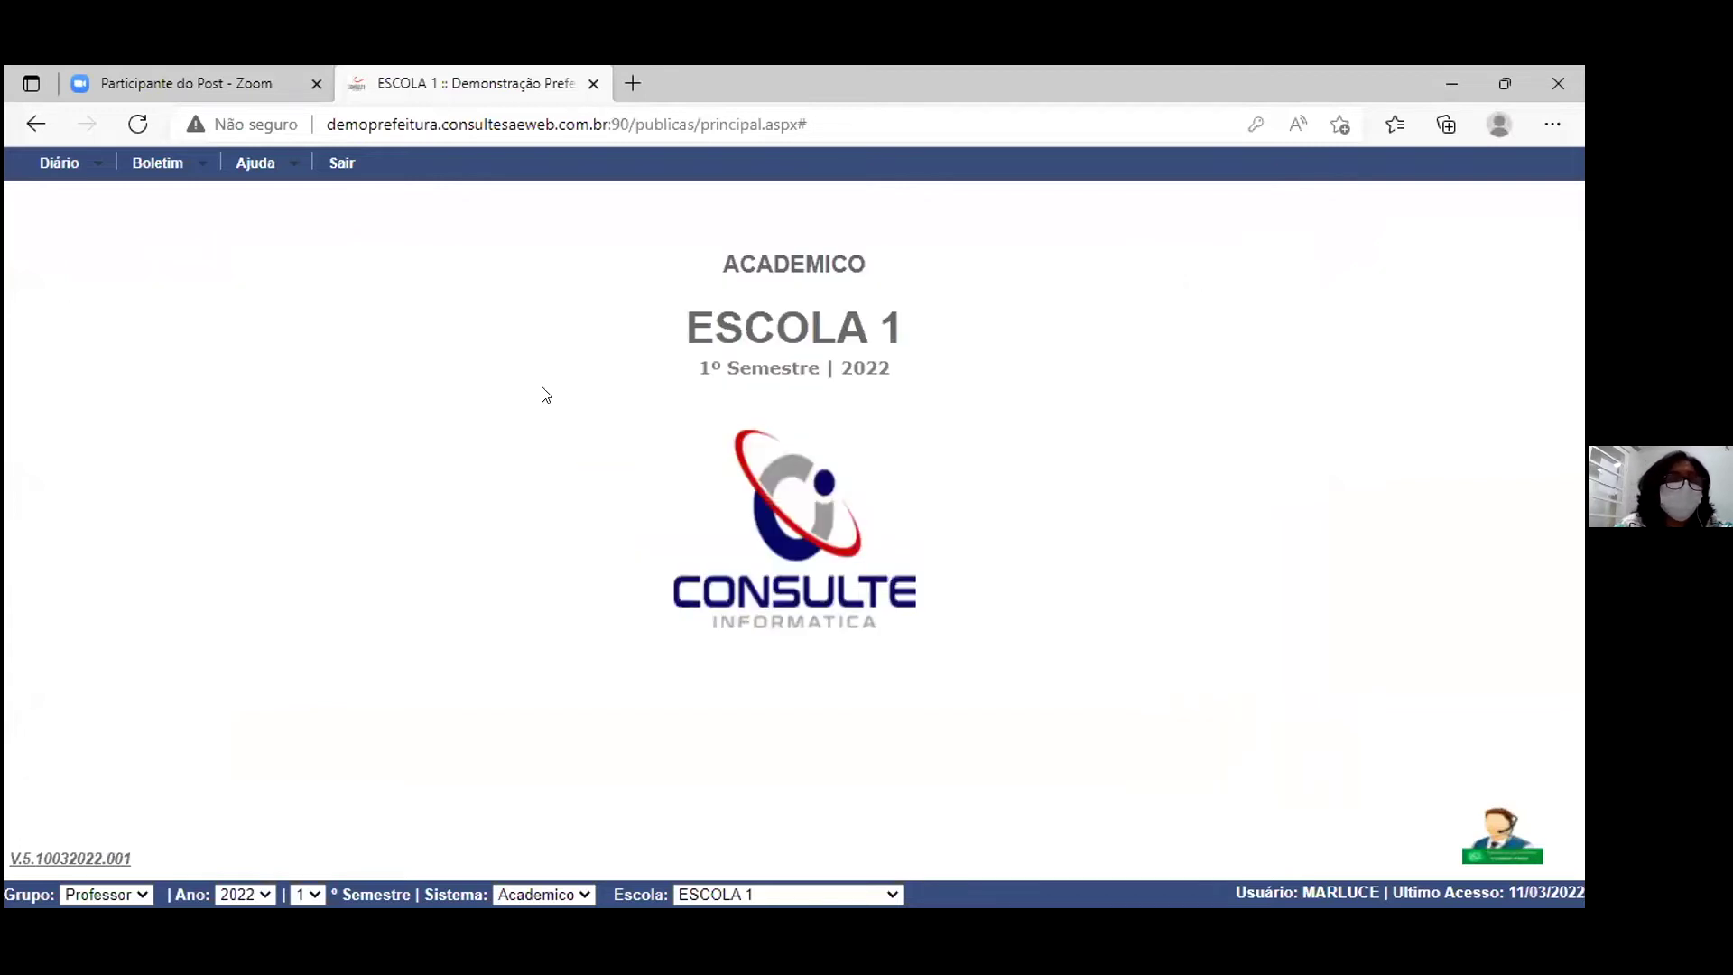
left_click(95, 160)
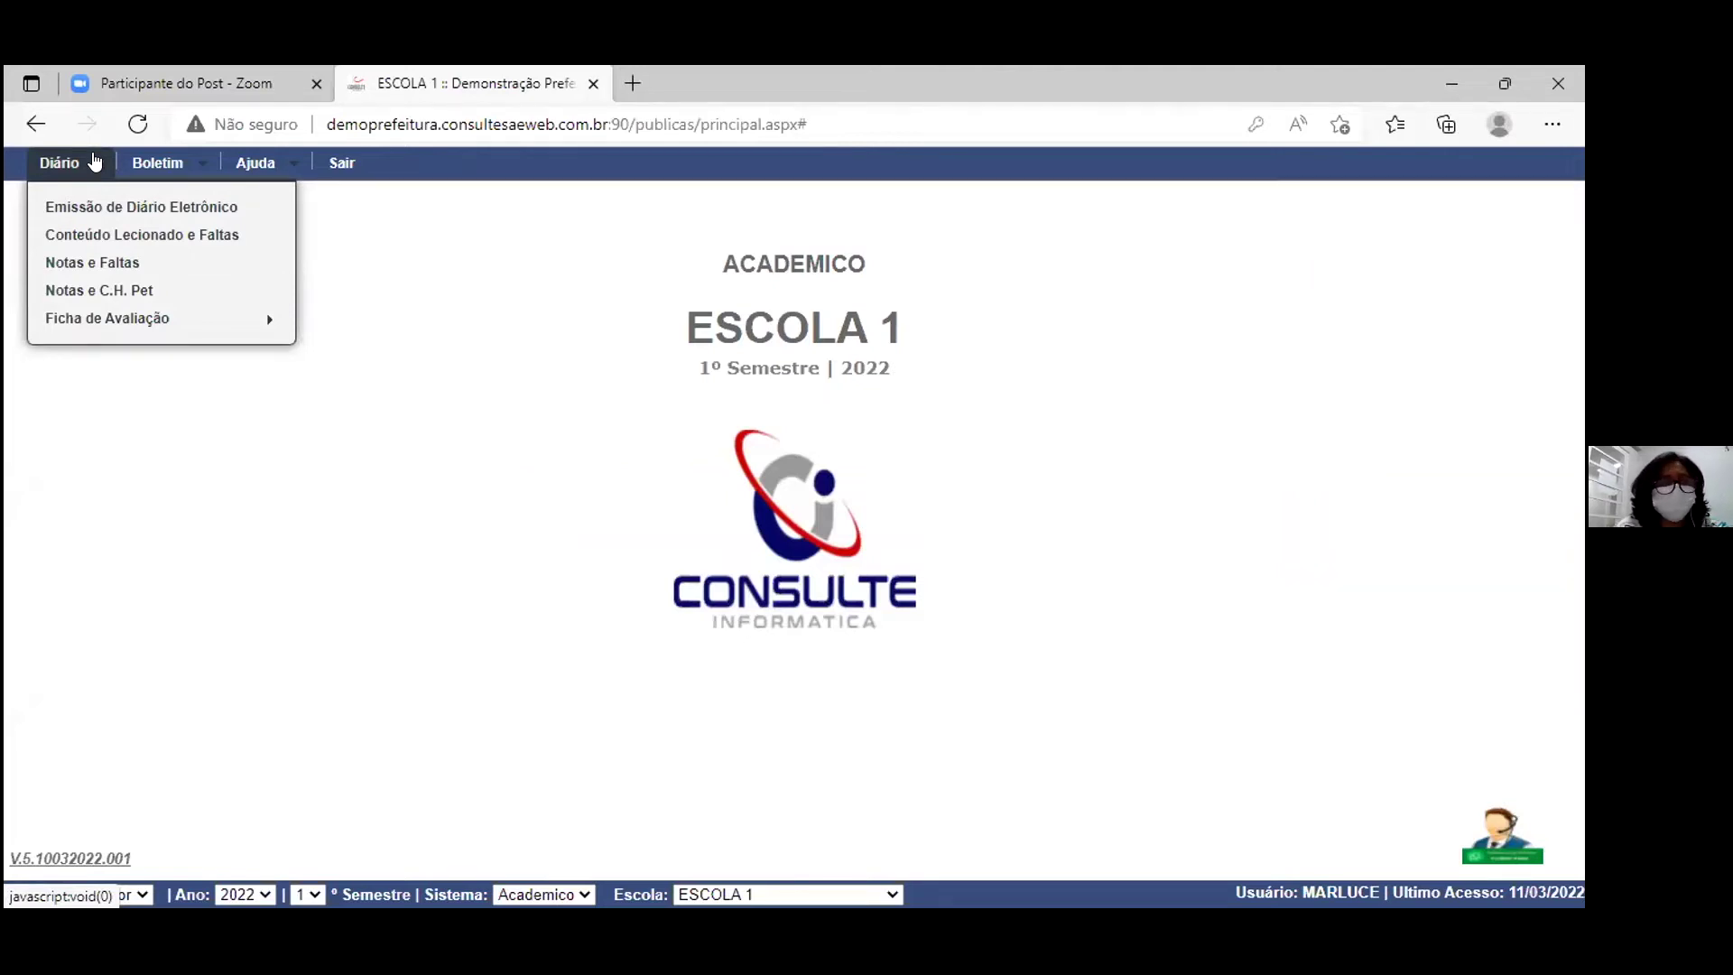
Step: Open Emissão de Diário Eletrônico, set Tipo de Pesquisa to Turma, and include the Verso page
left_click(124, 209)
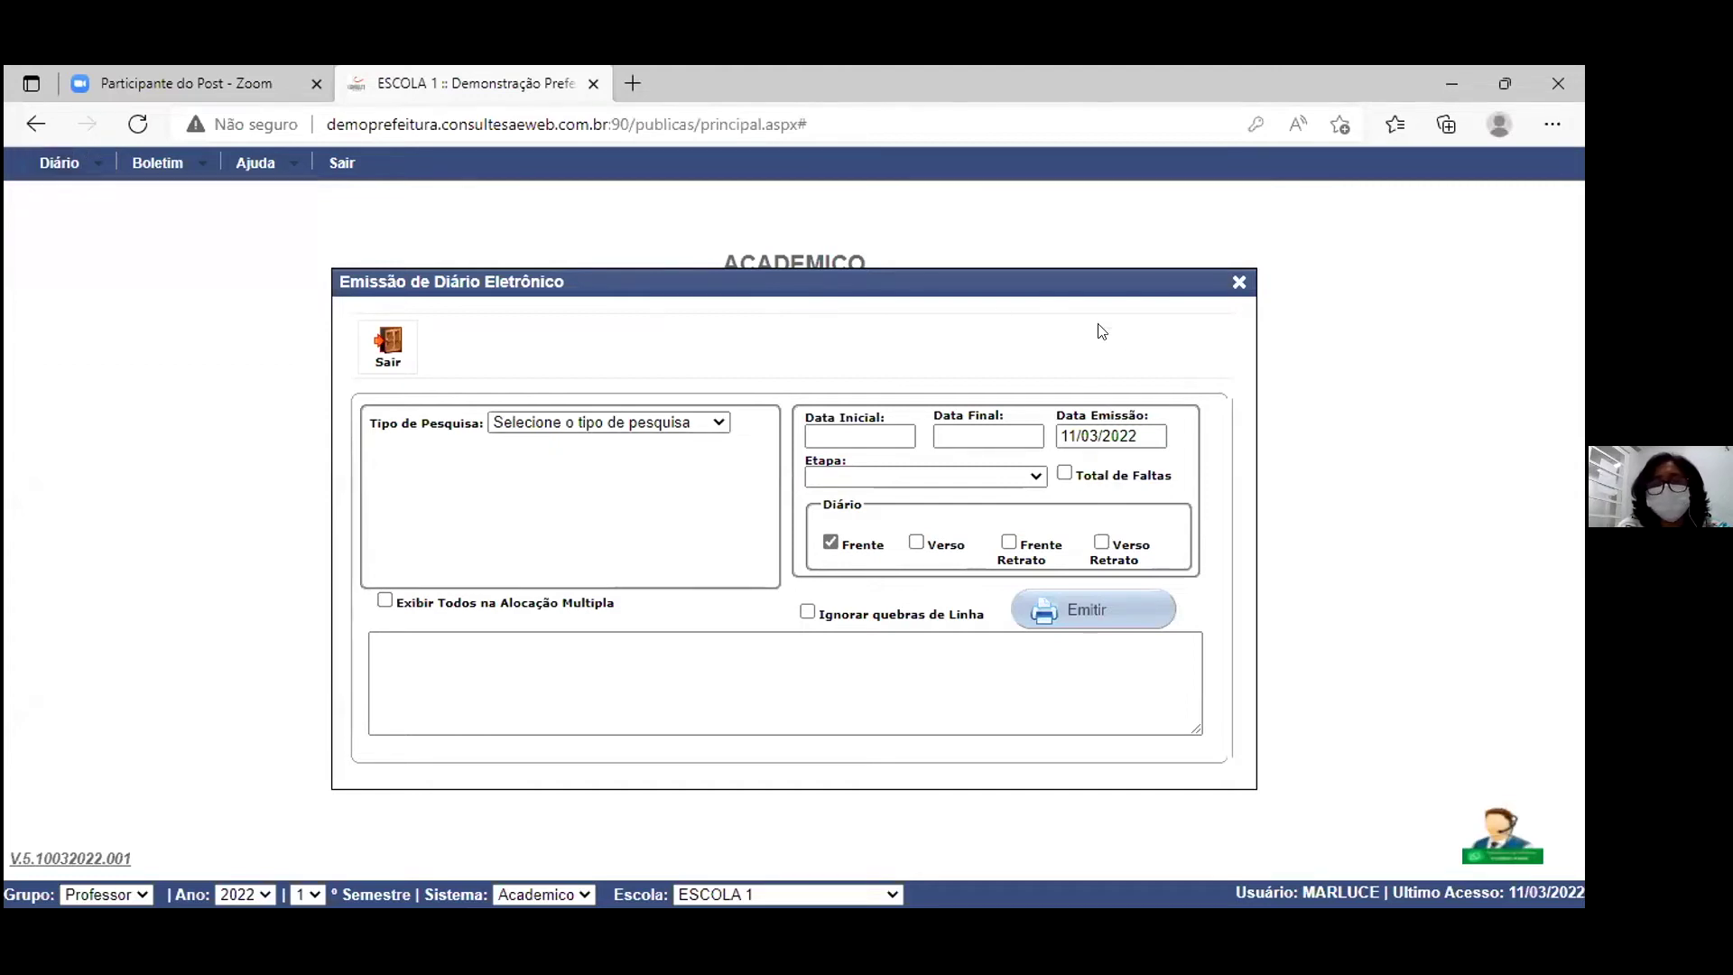
left_click(1238, 283)
mouse_move(98, 169)
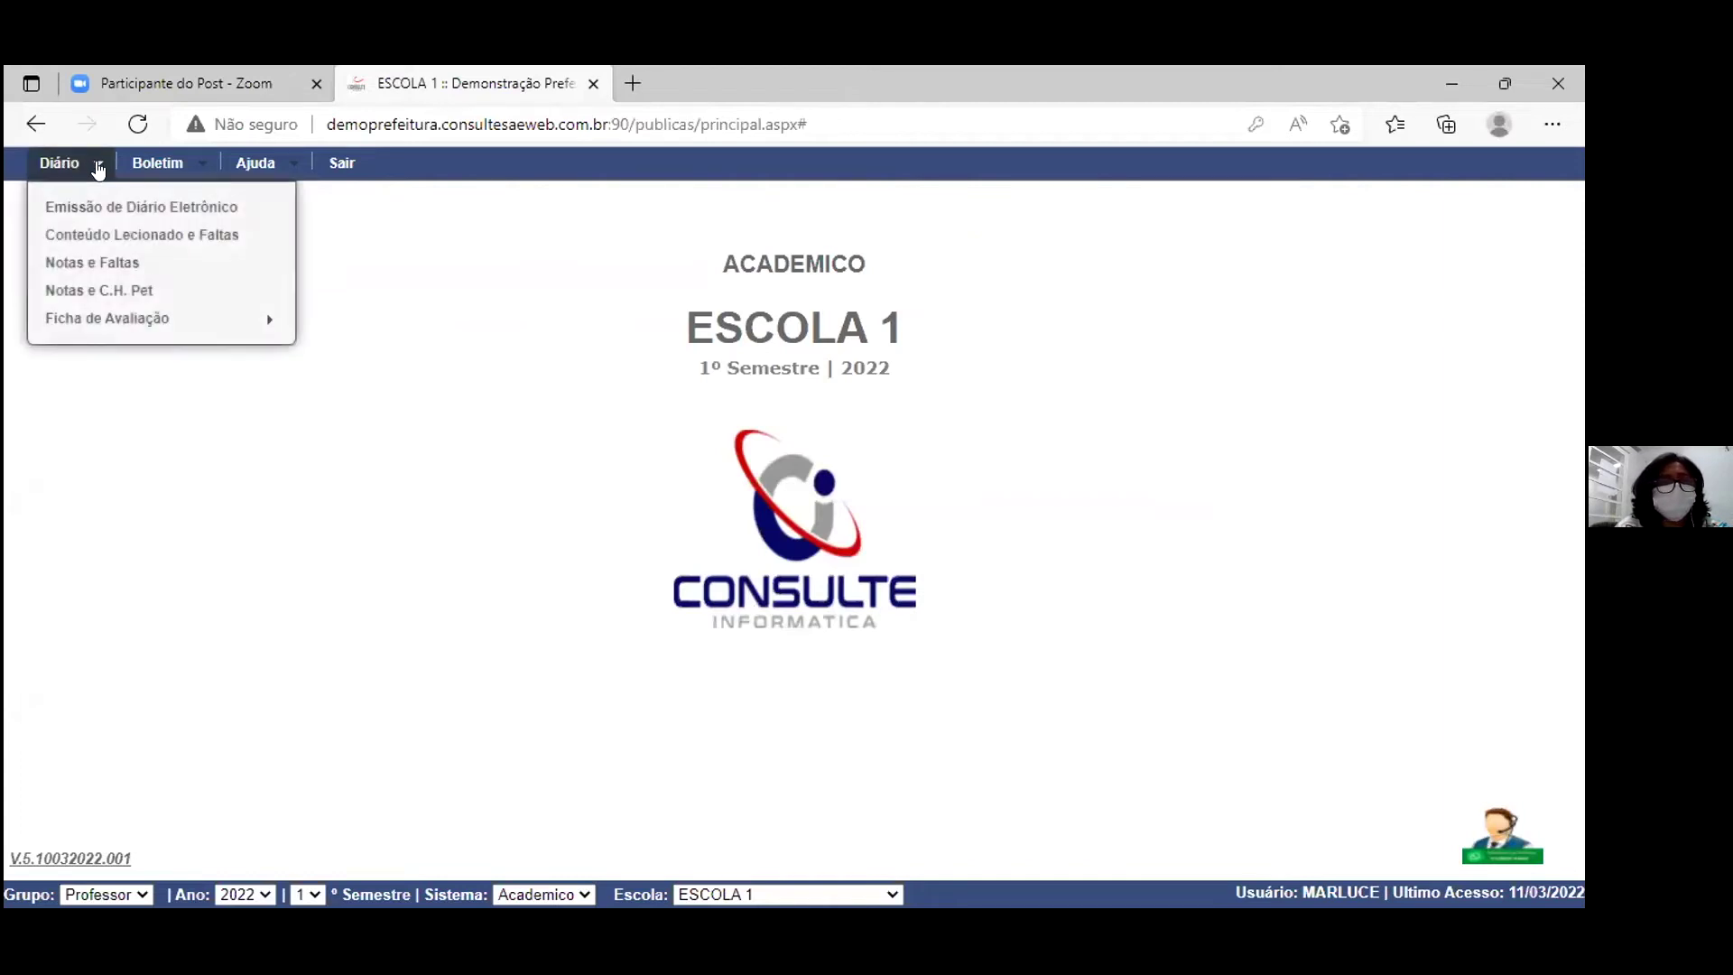
left_click(115, 208)
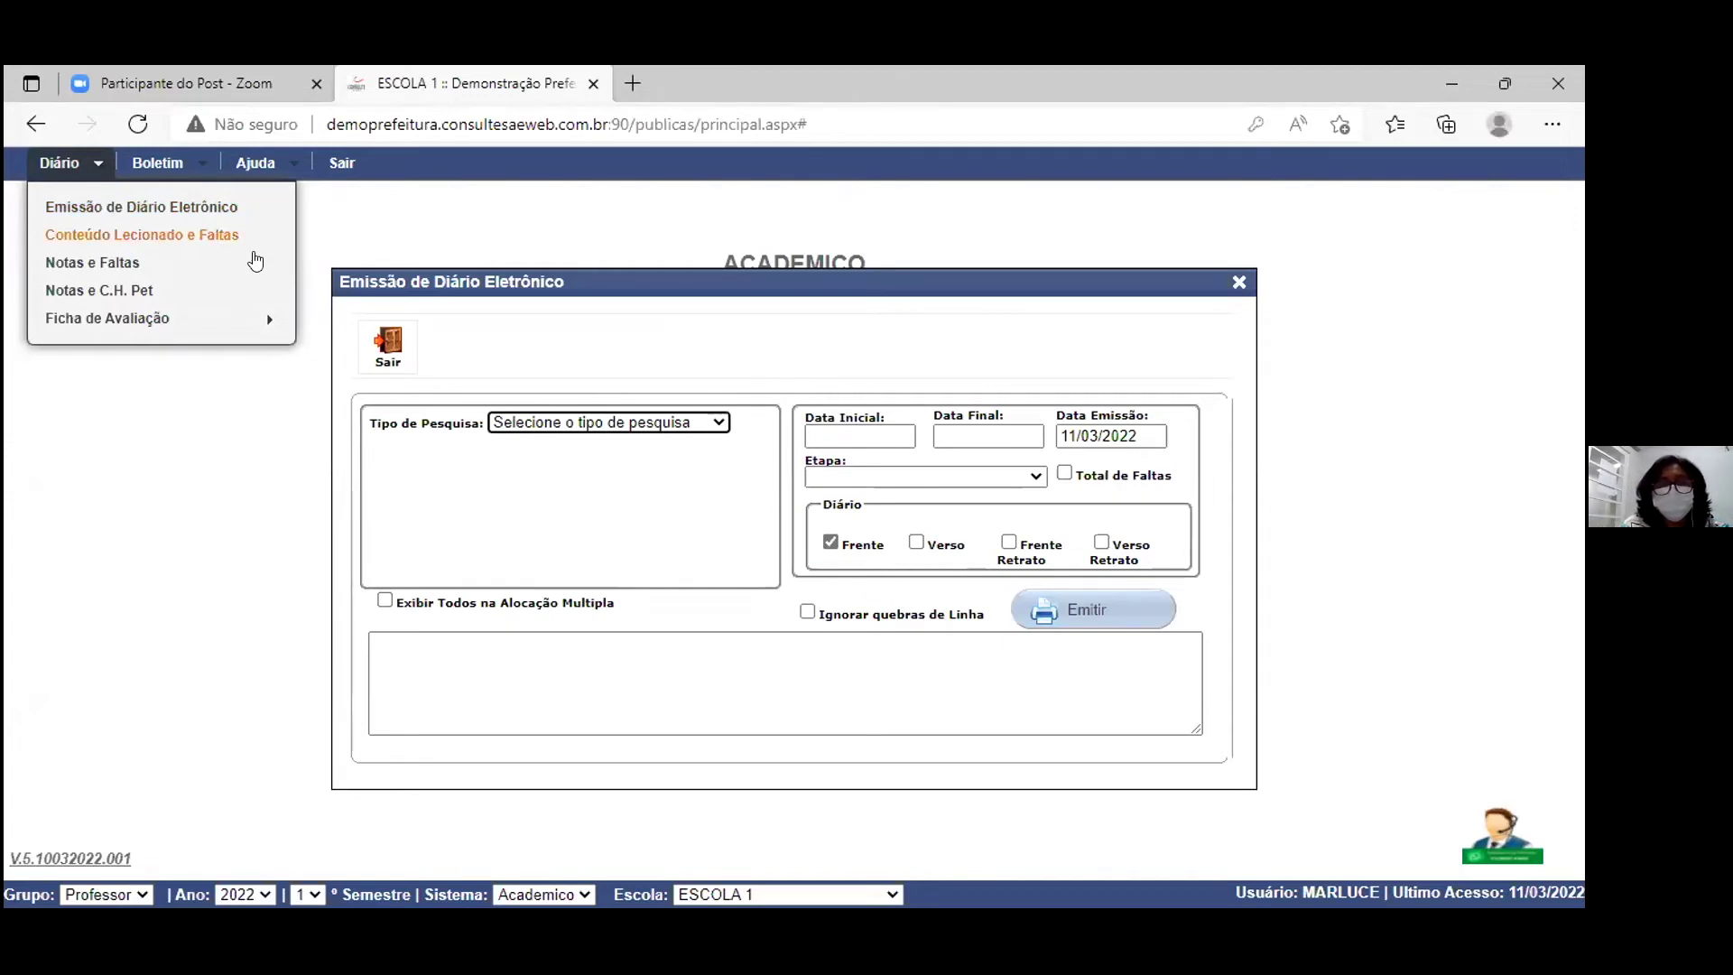
left_click(721, 425)
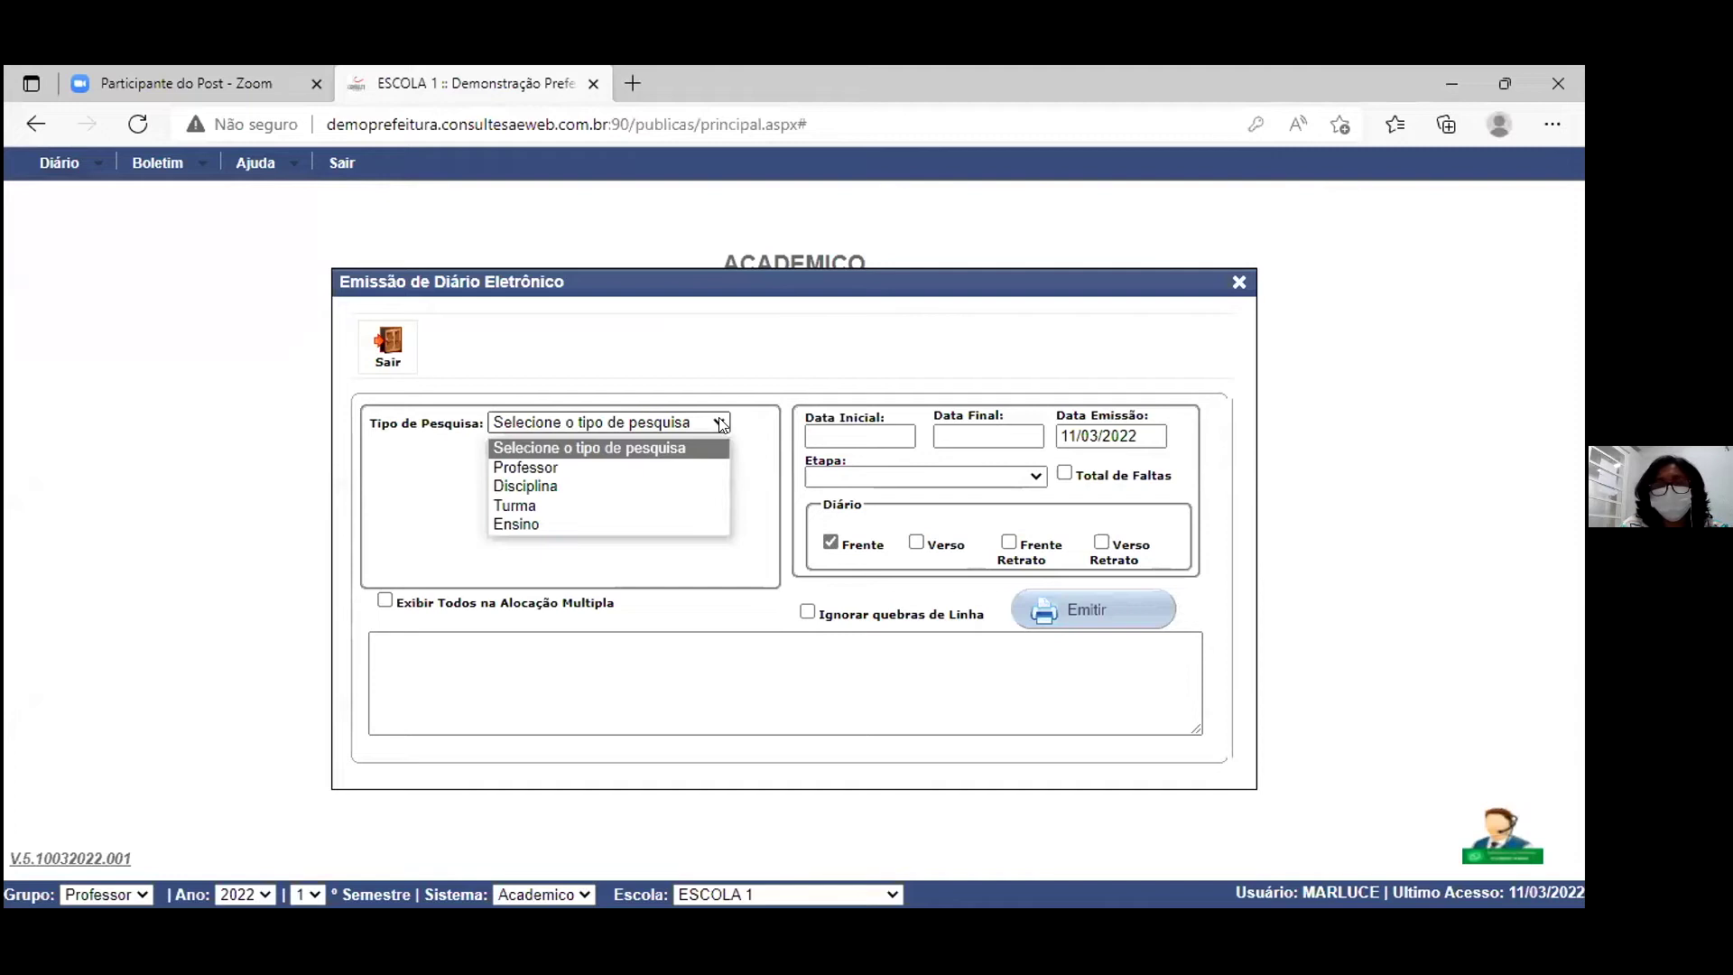
left_click(541, 506)
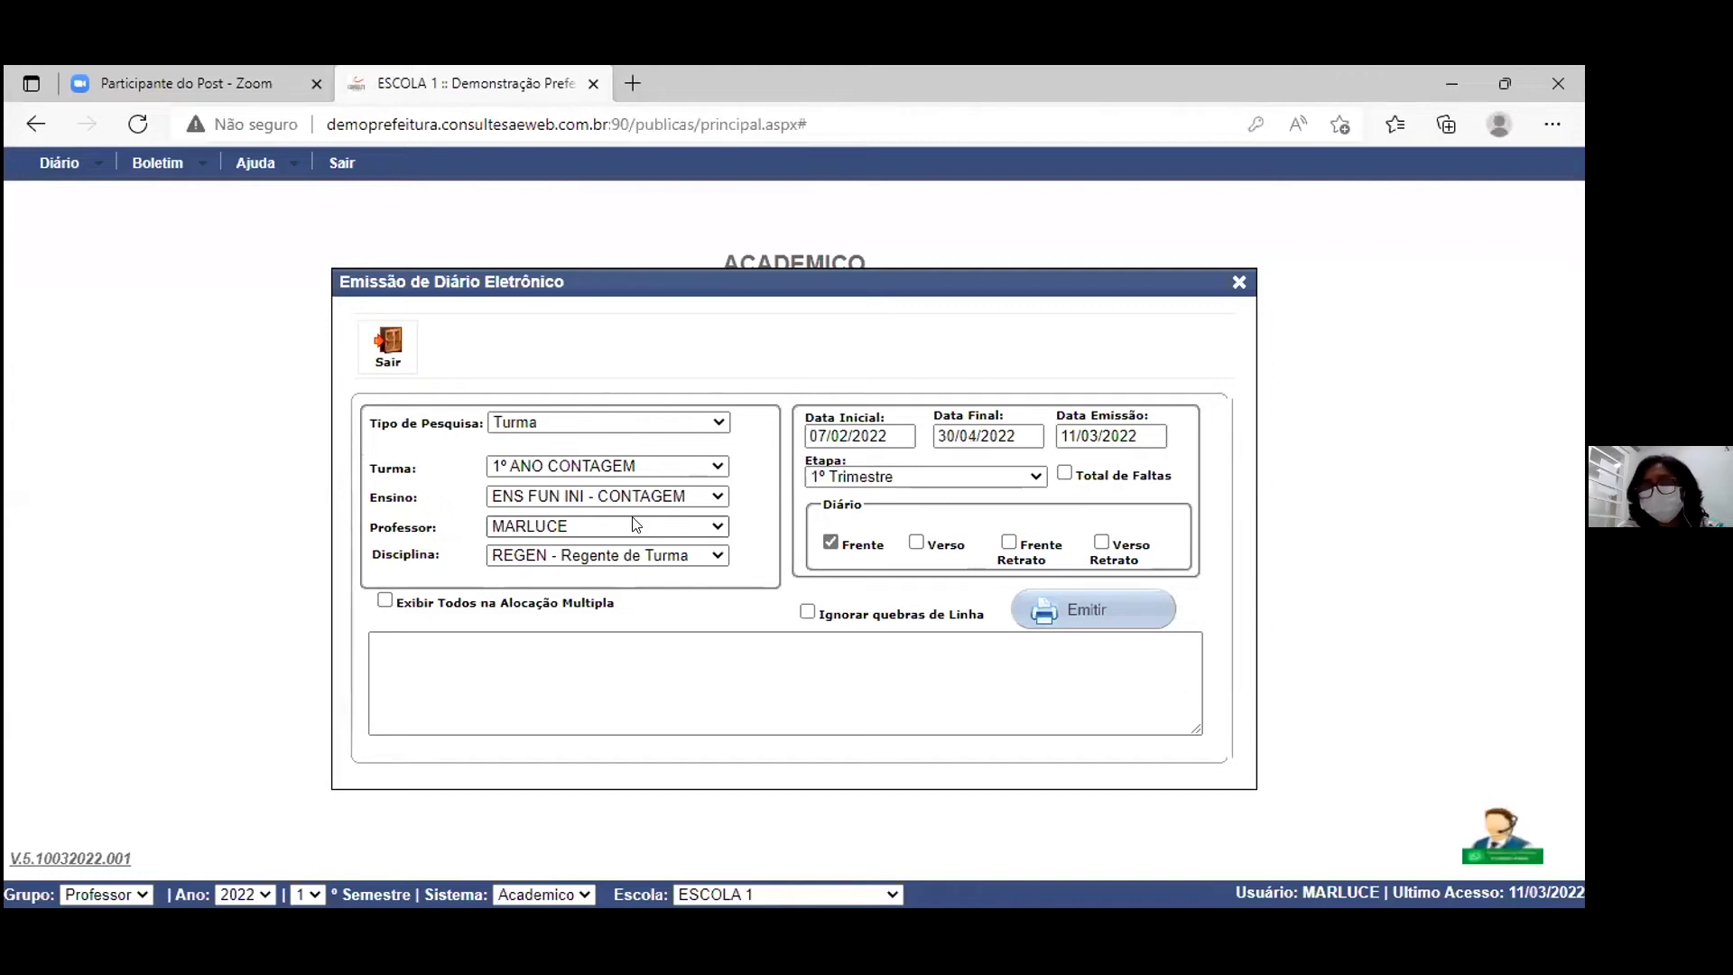
left_click(917, 542)
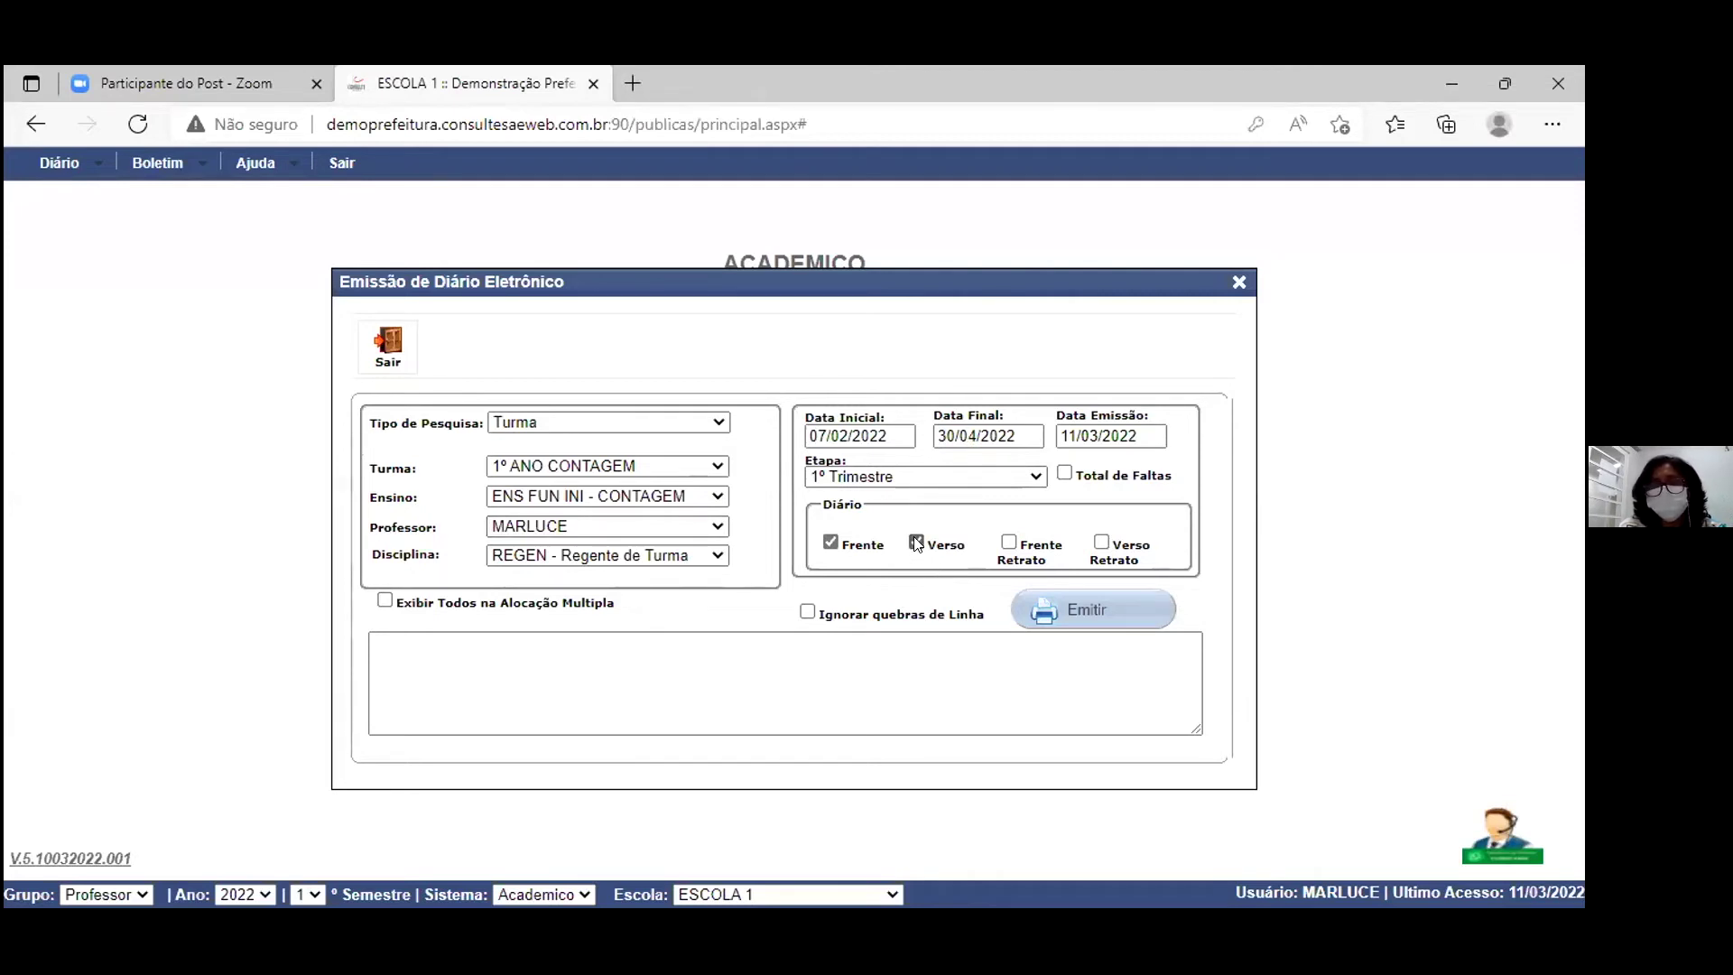
Step: Emit the Diário de Classe report for 1º ANO CONTAGEM, 1º Trimestre
left_click(1111, 618)
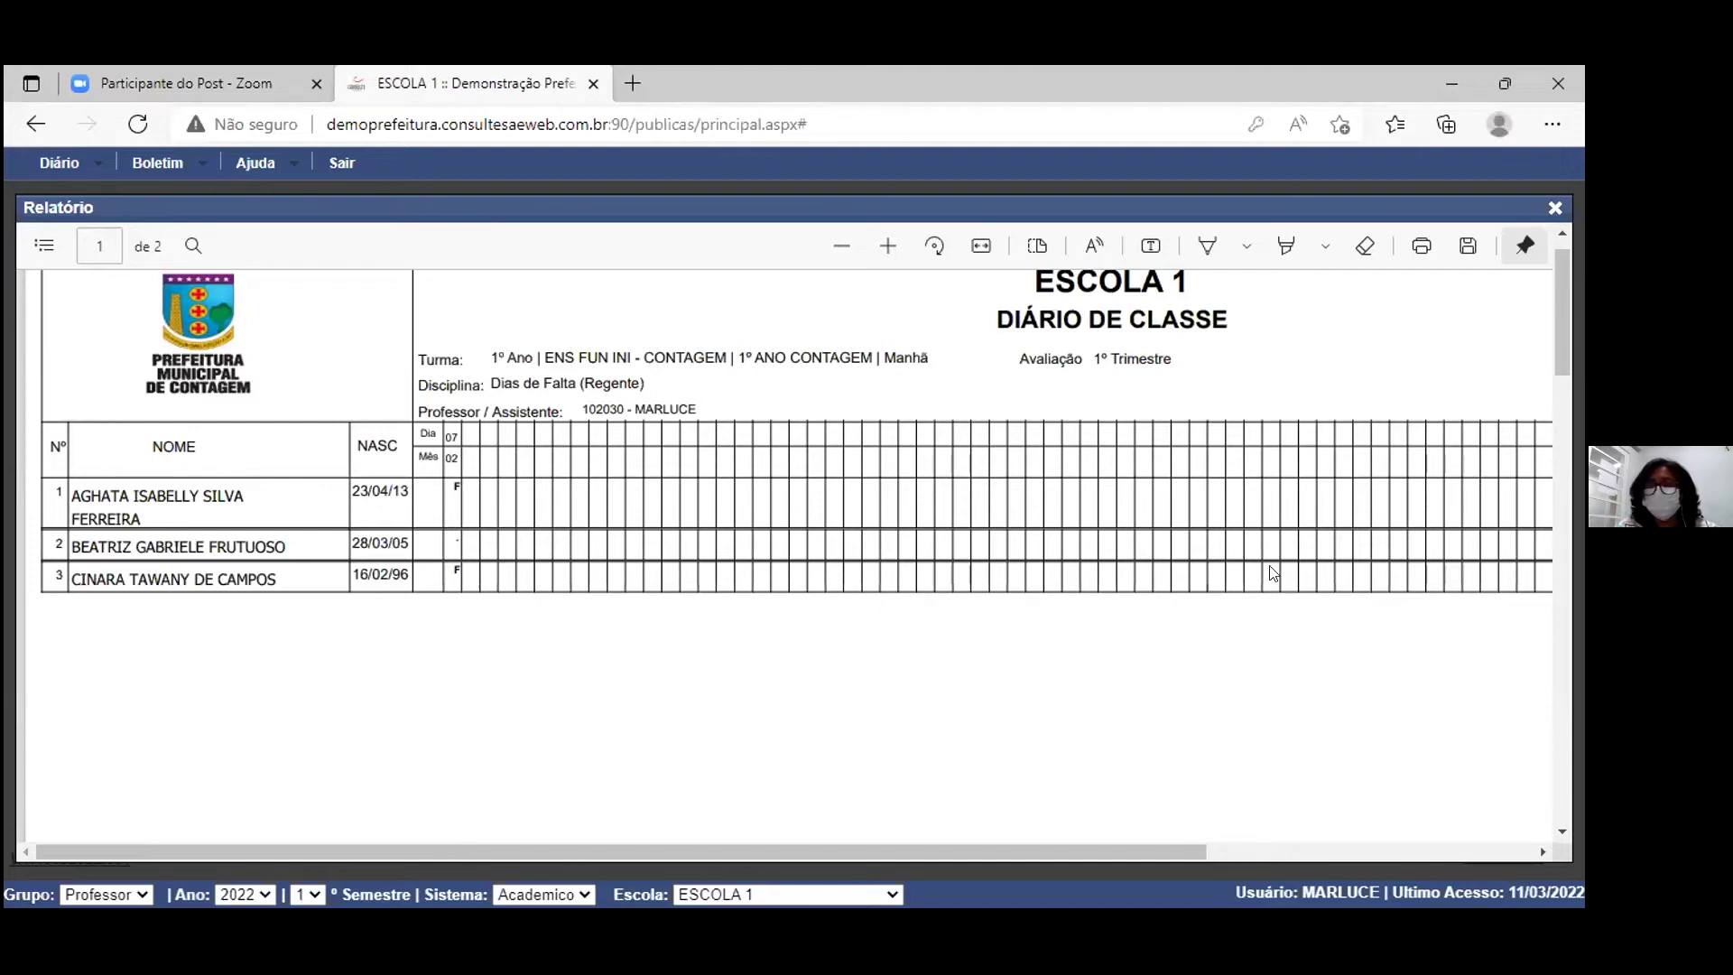
Step: Move the report viewer and scroll through page 2, checking the Recurso Didático column
left_click_drag(1501, 204, 1181, 197)
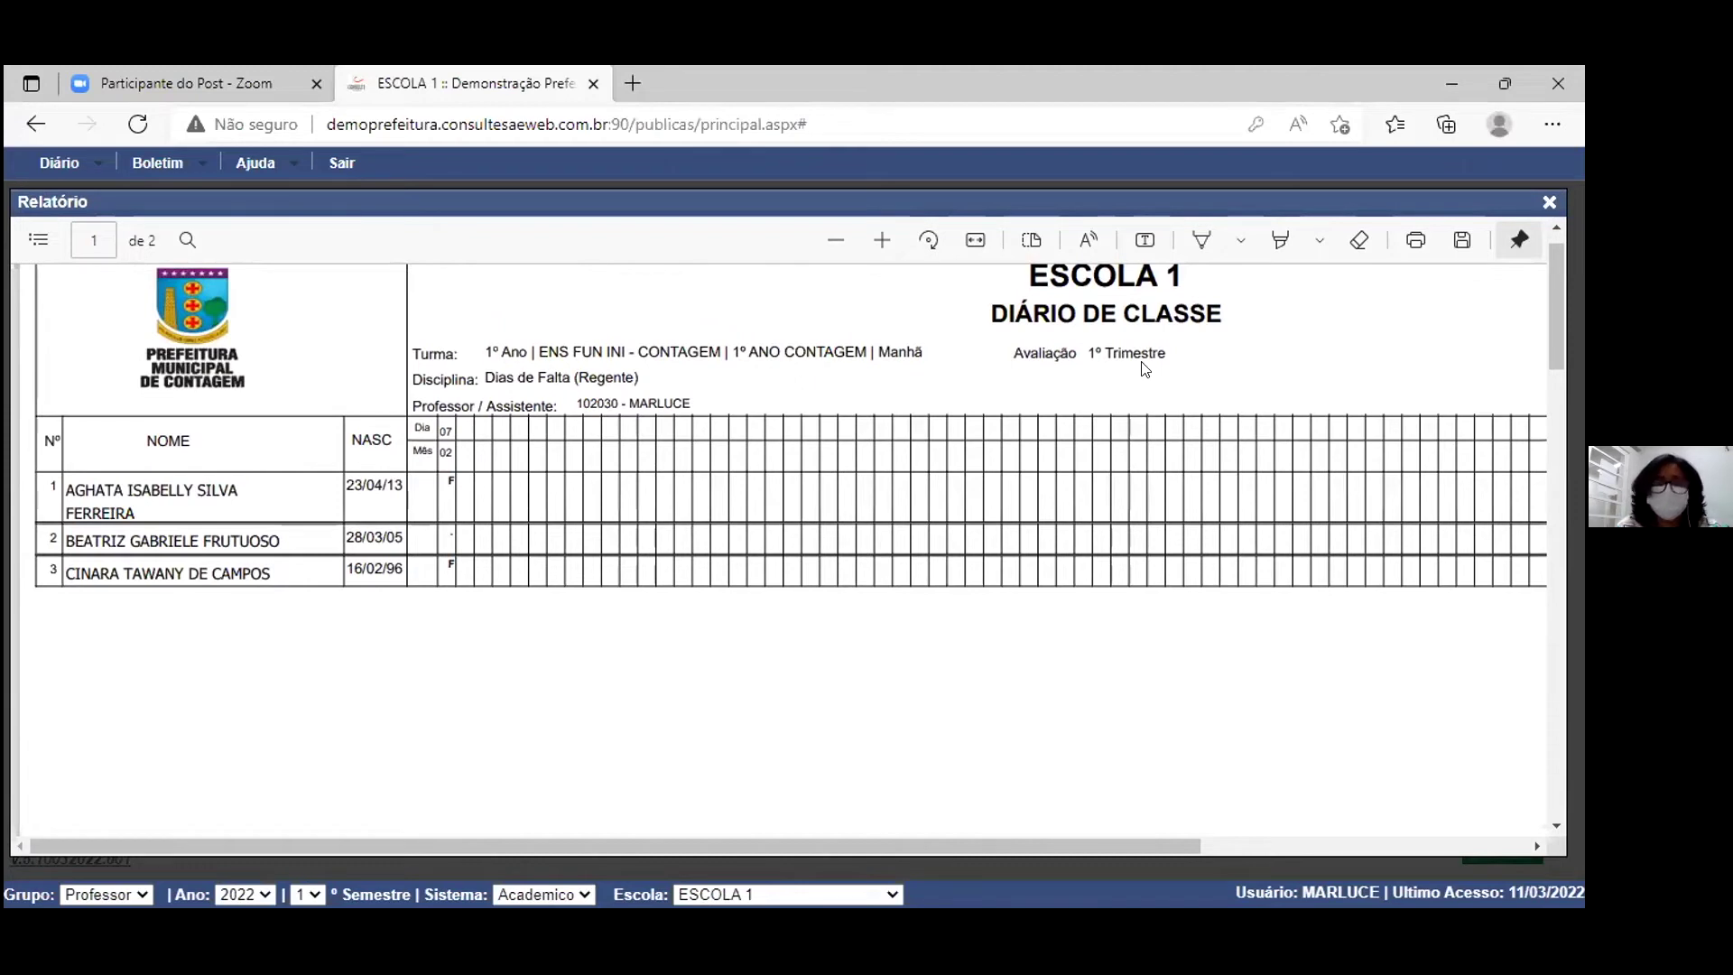
scroll(1144, 368, "down", 2)
scroll(1145, 368, "down", 8)
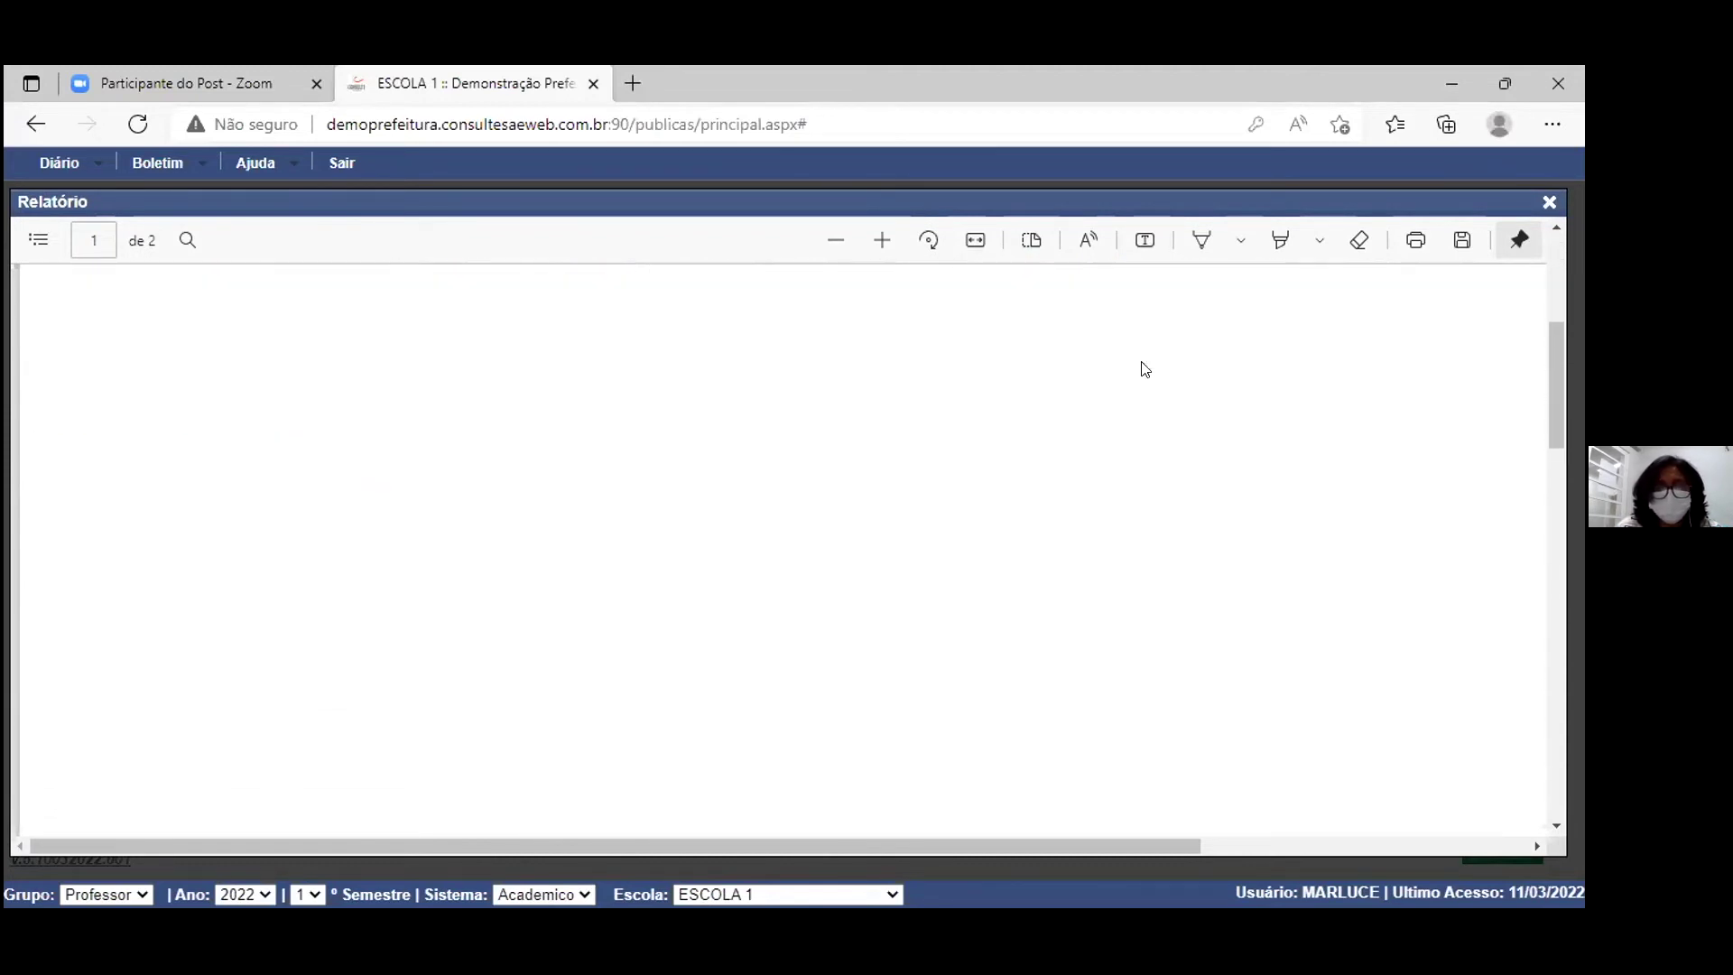
scroll(1145, 368, "down", 2)
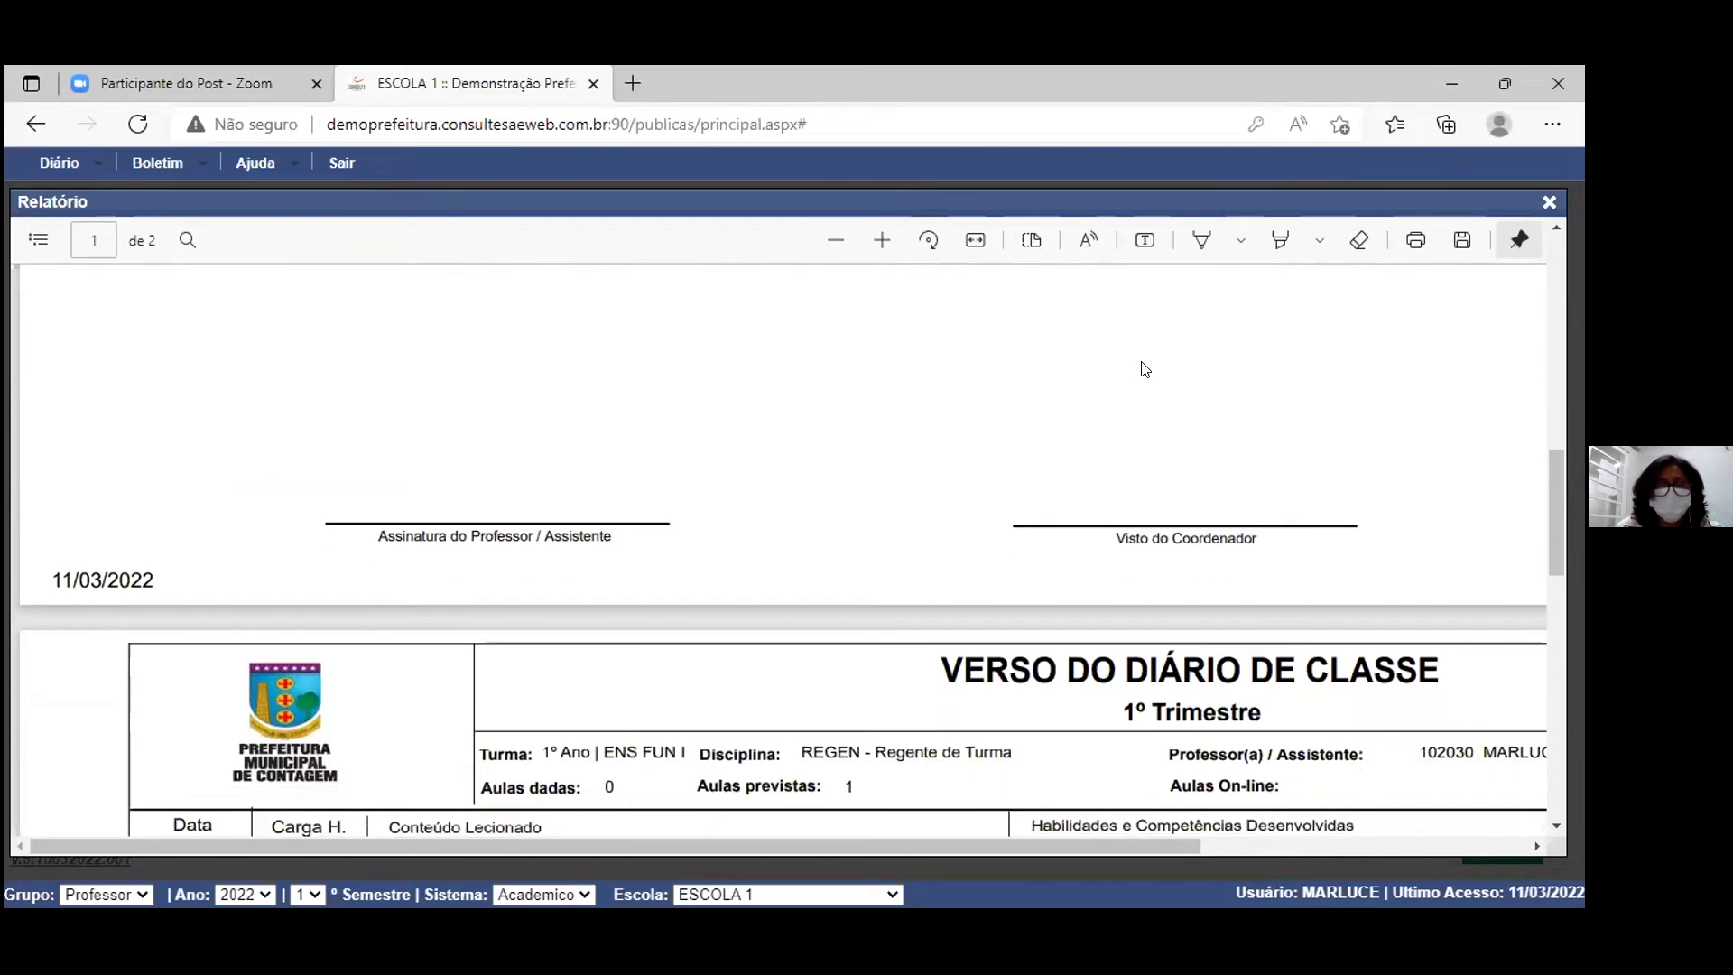
scroll(1144, 368, "down", 5)
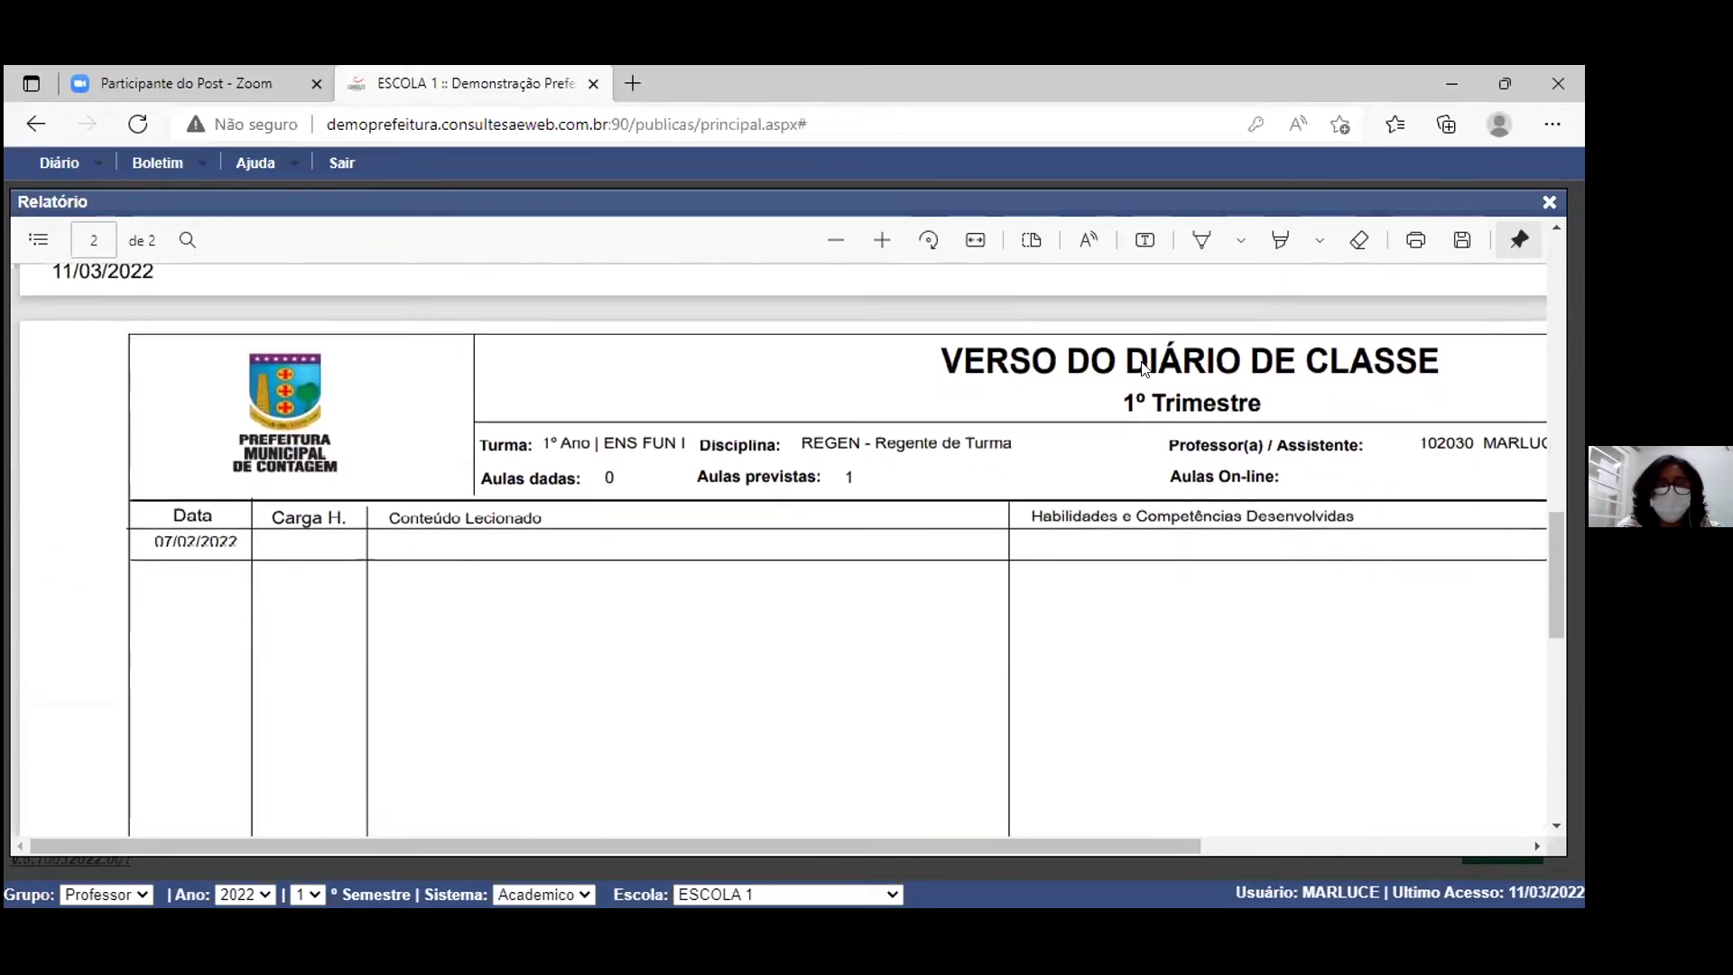
scroll(1144, 368, "down", 1)
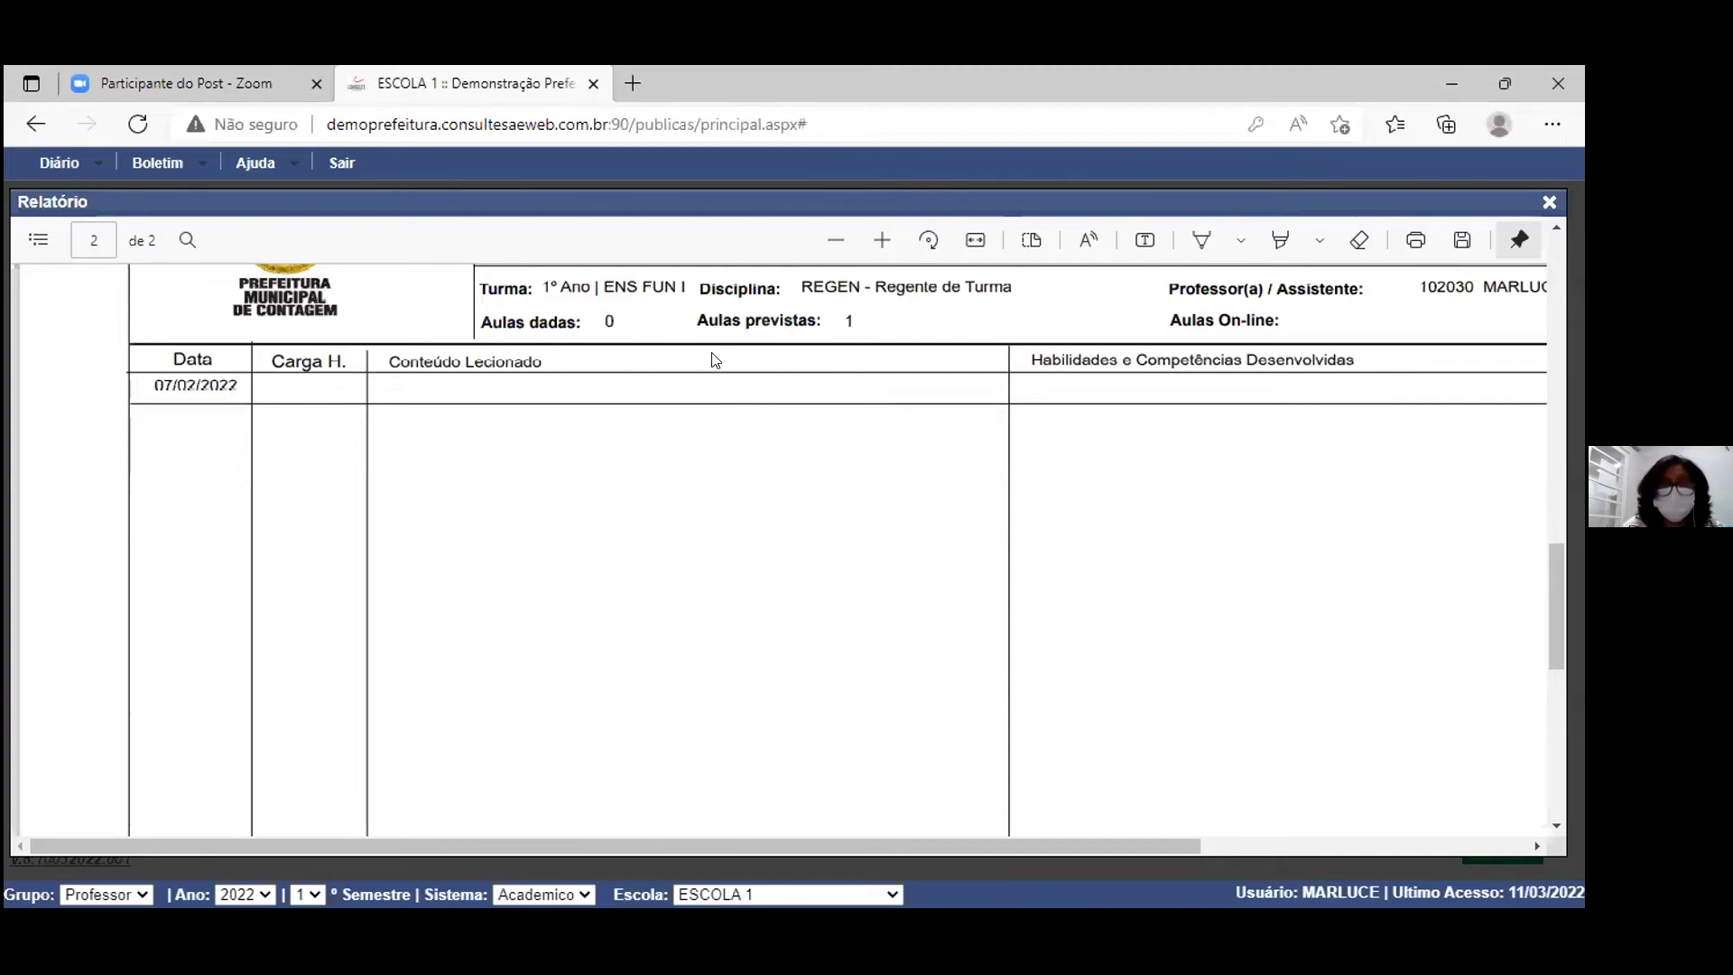
scroll(715, 360, "right", 5)
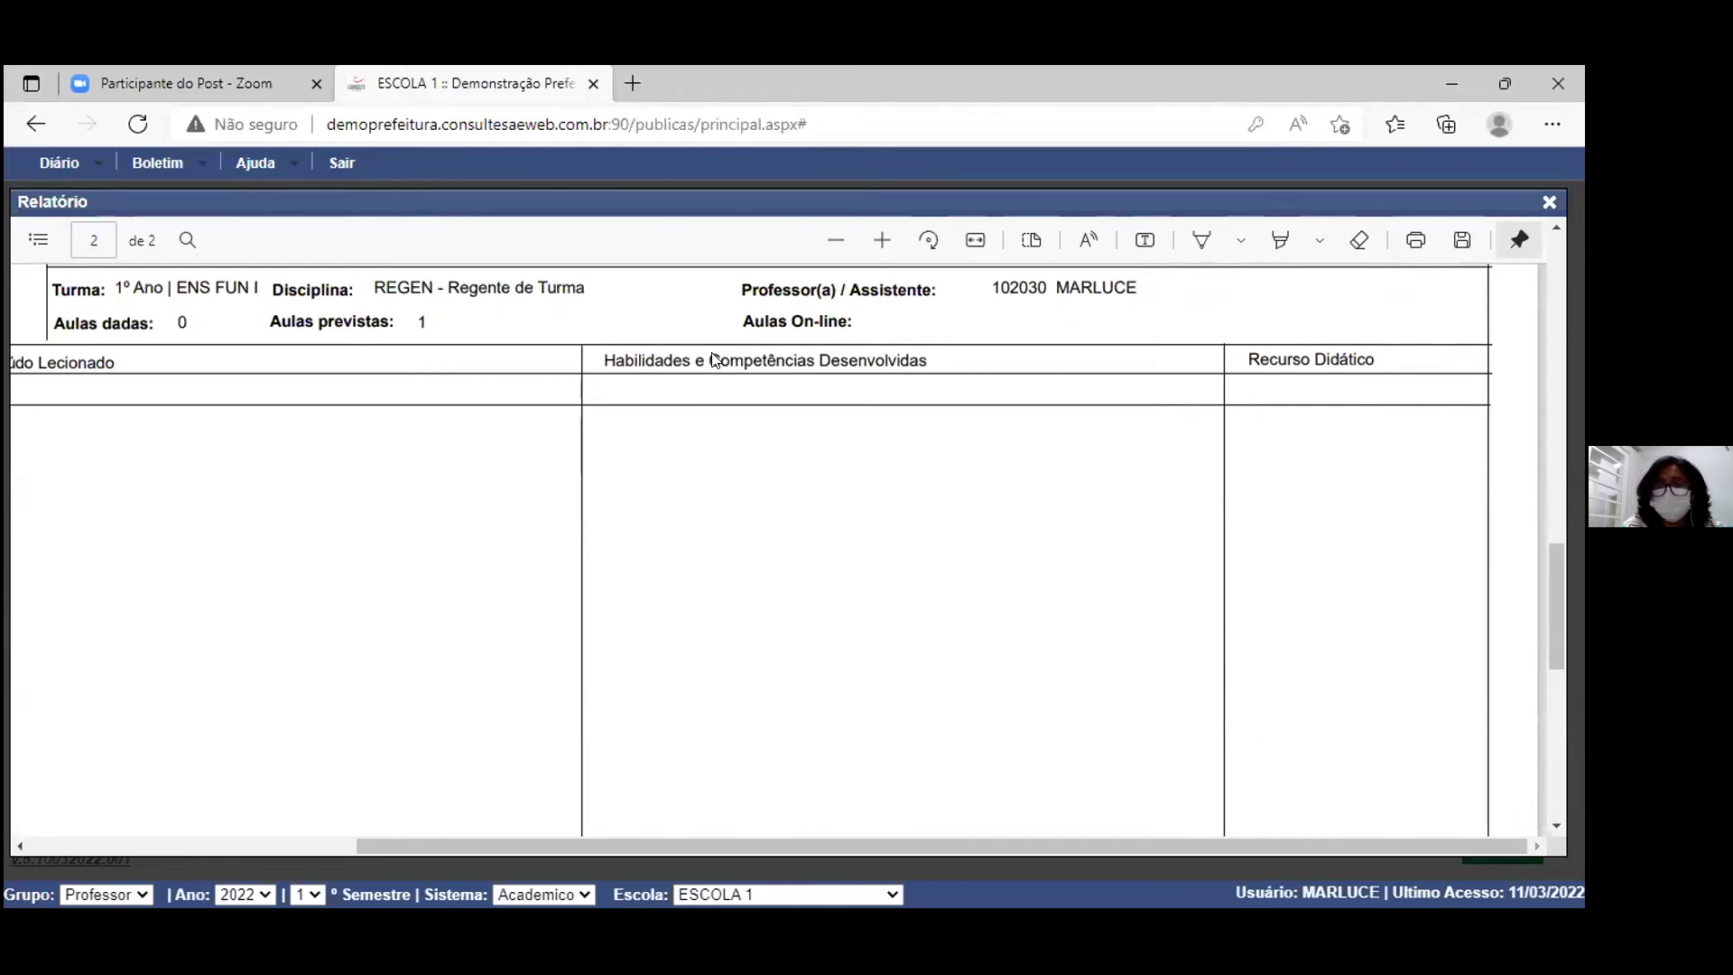
scroll(714, 360, "left", 5)
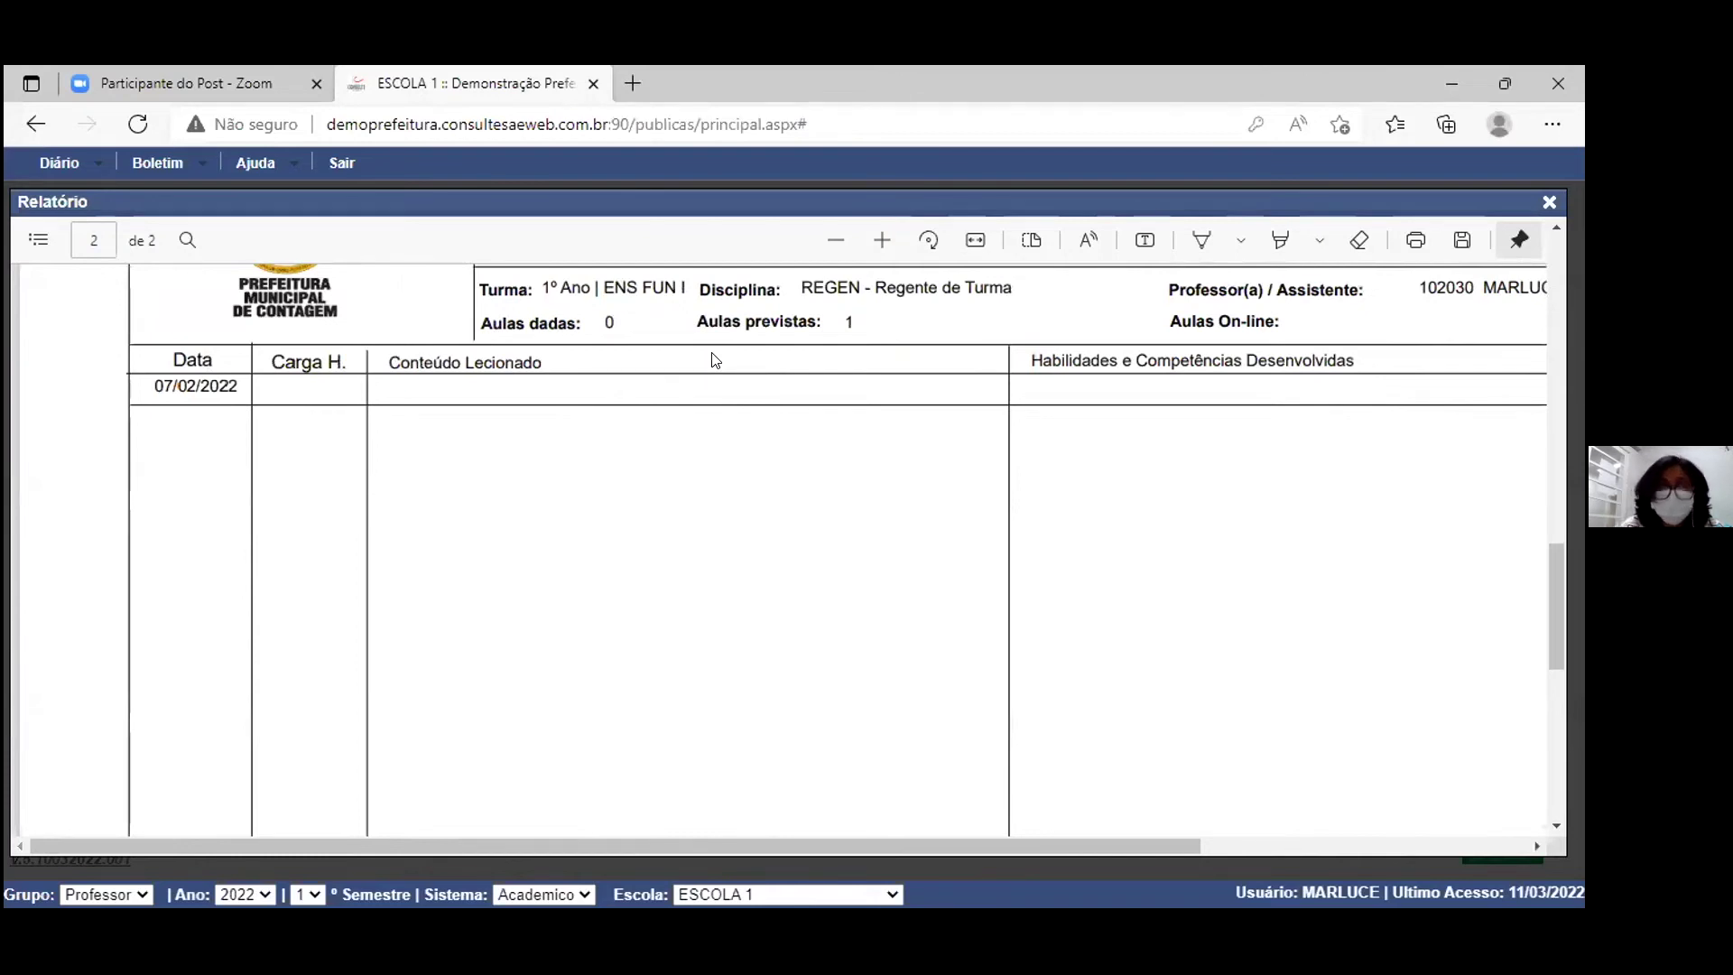
scroll(715, 360, "up", 1)
scroll(713, 360, "up", 1)
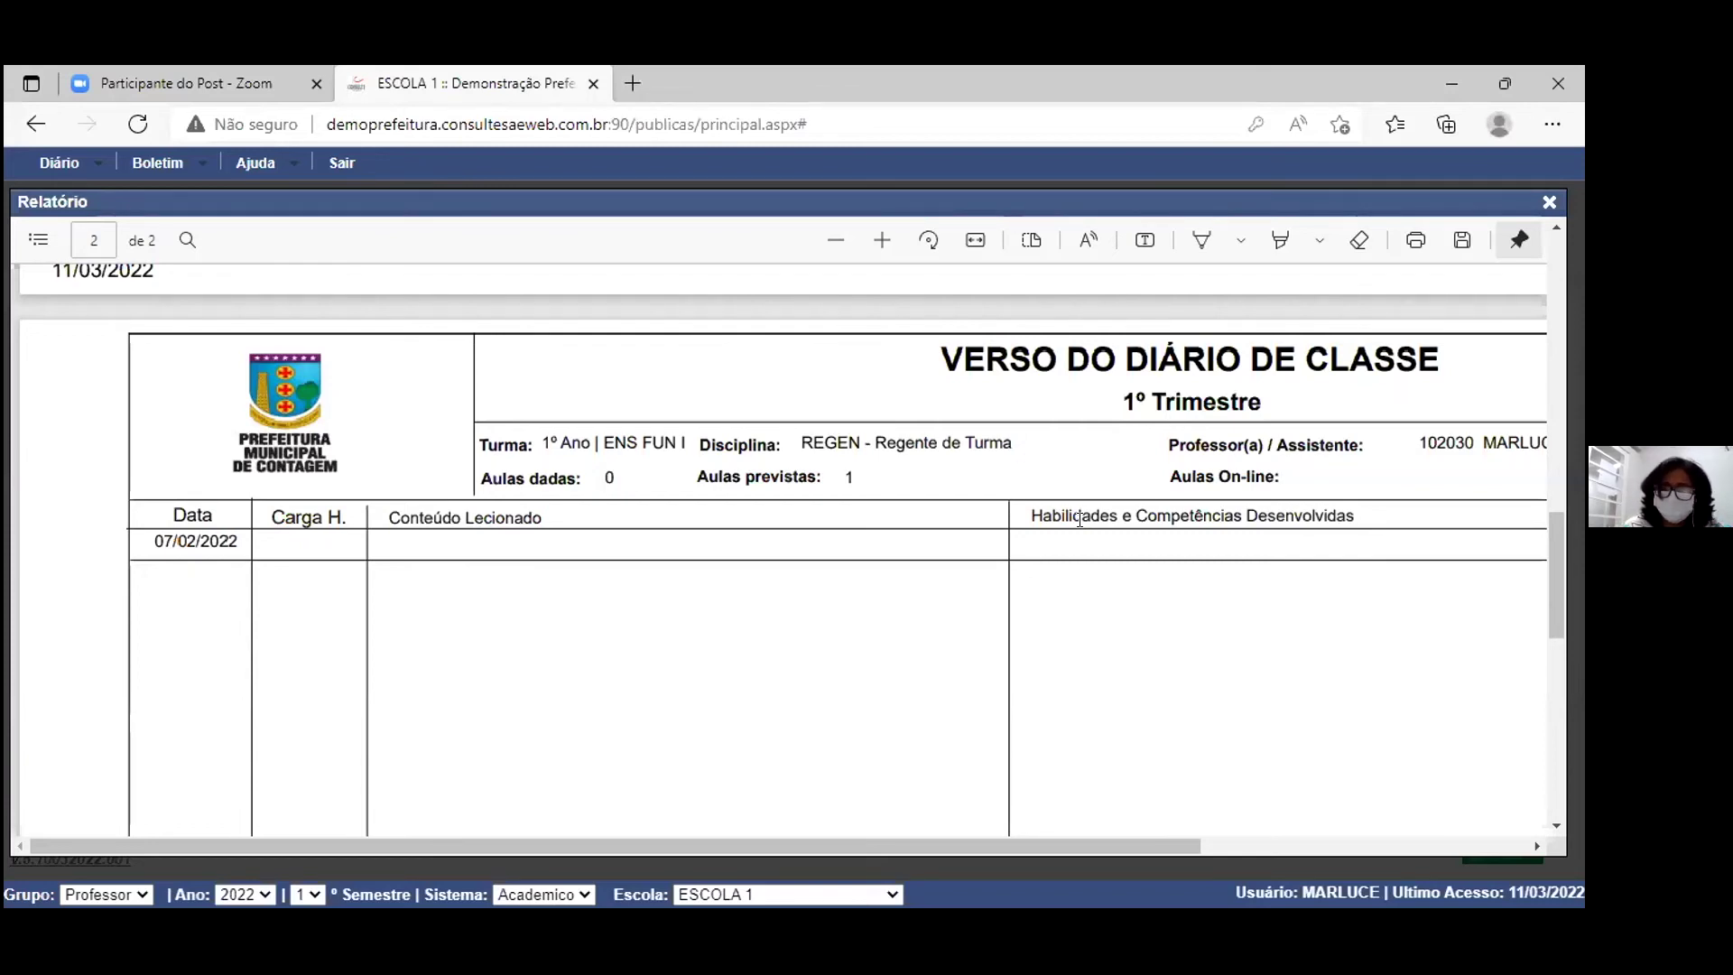
Step: Close the Relatório viewer and Emissão de Diário Eletrônico form, then show the Diário functions
left_click(1549, 203)
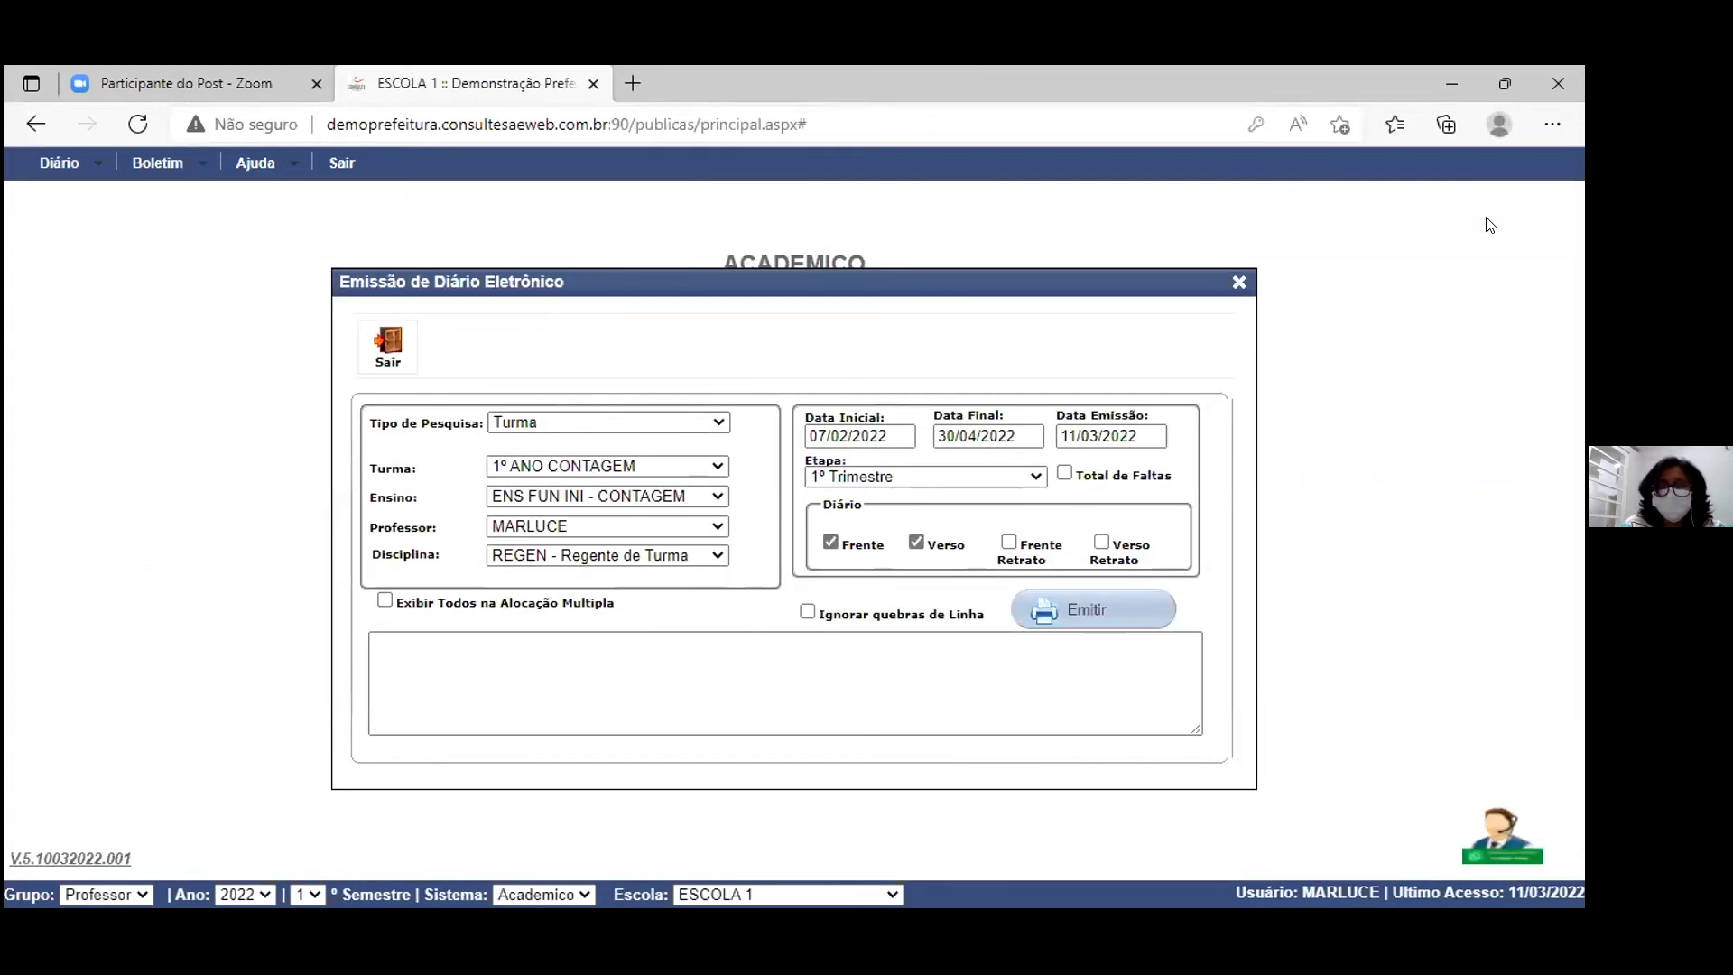
left_click(1239, 283)
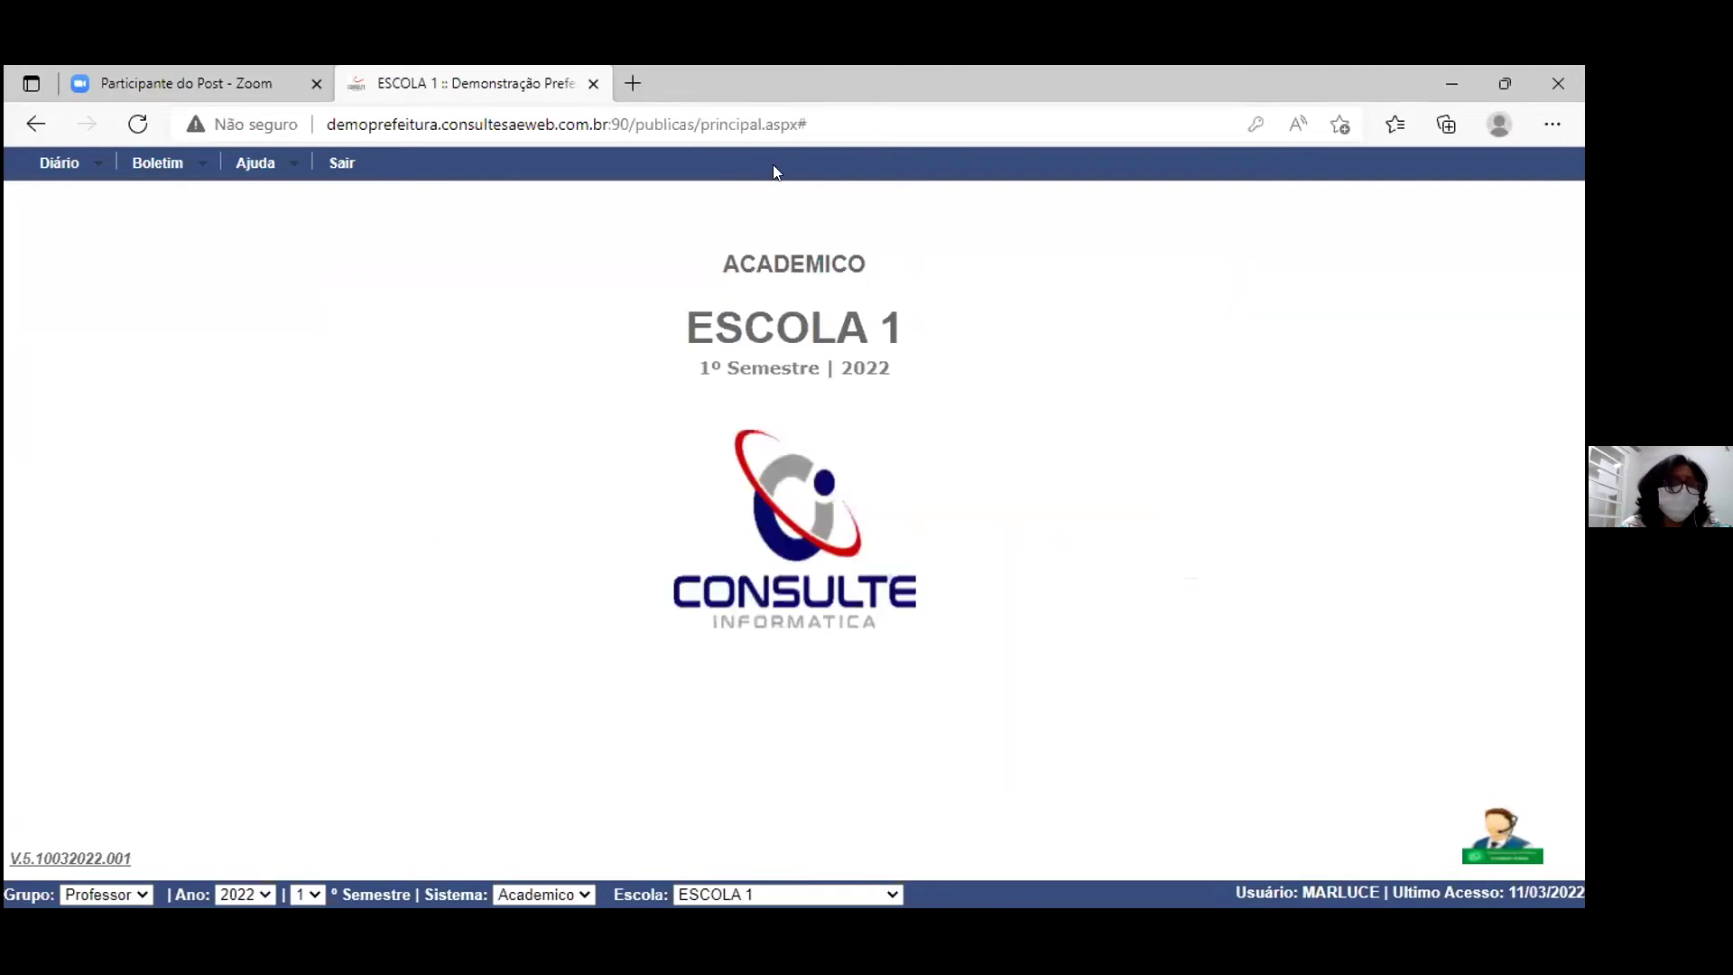
left_click(93, 166)
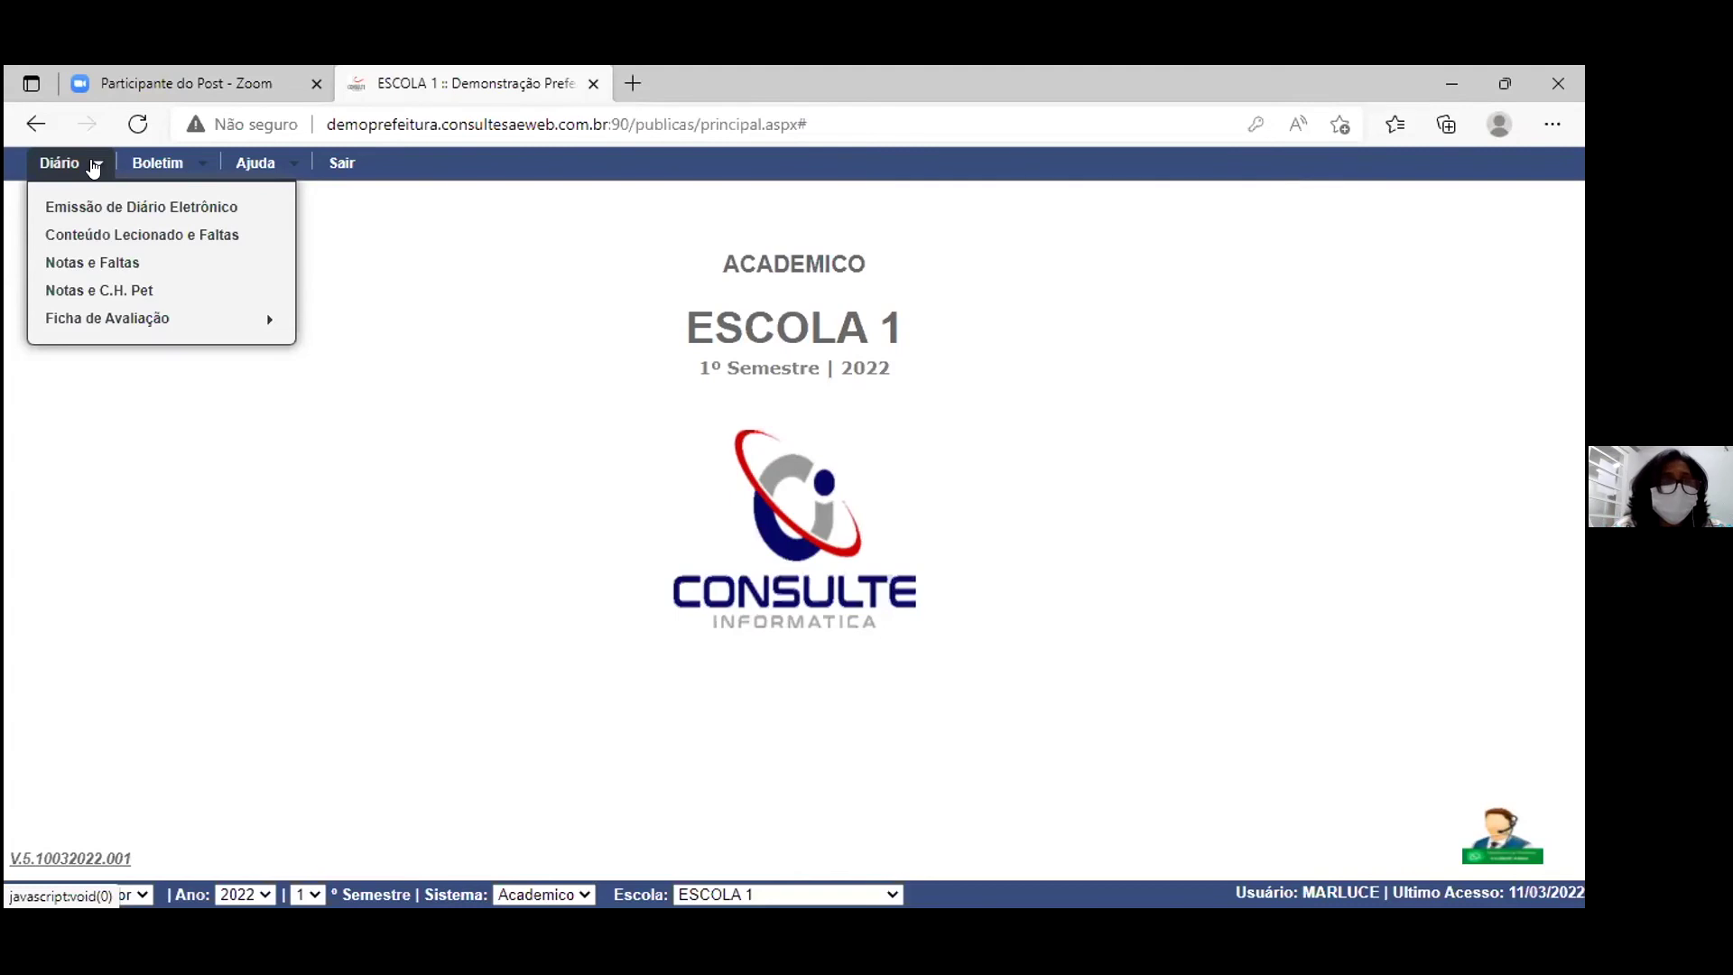
Step: Reopen Emissão de Diário Eletrônico, search by Turma for 1º ANO CONTAGEM, and emit the diary
left_click(125, 212)
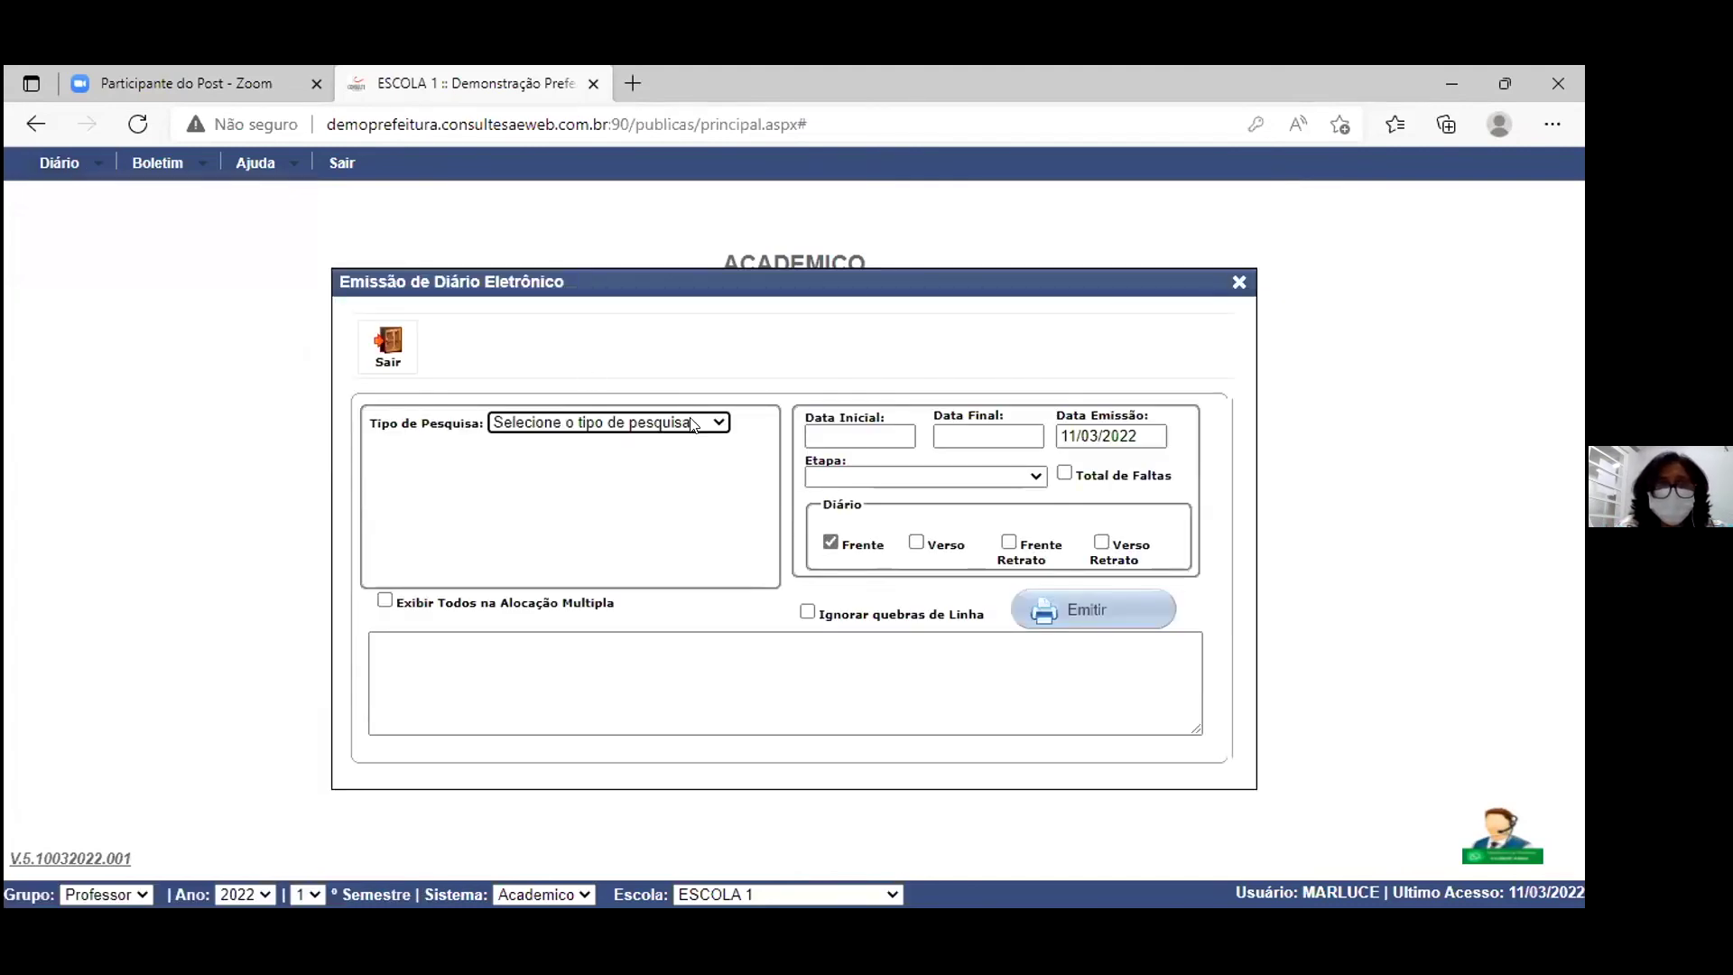
left_click(717, 423)
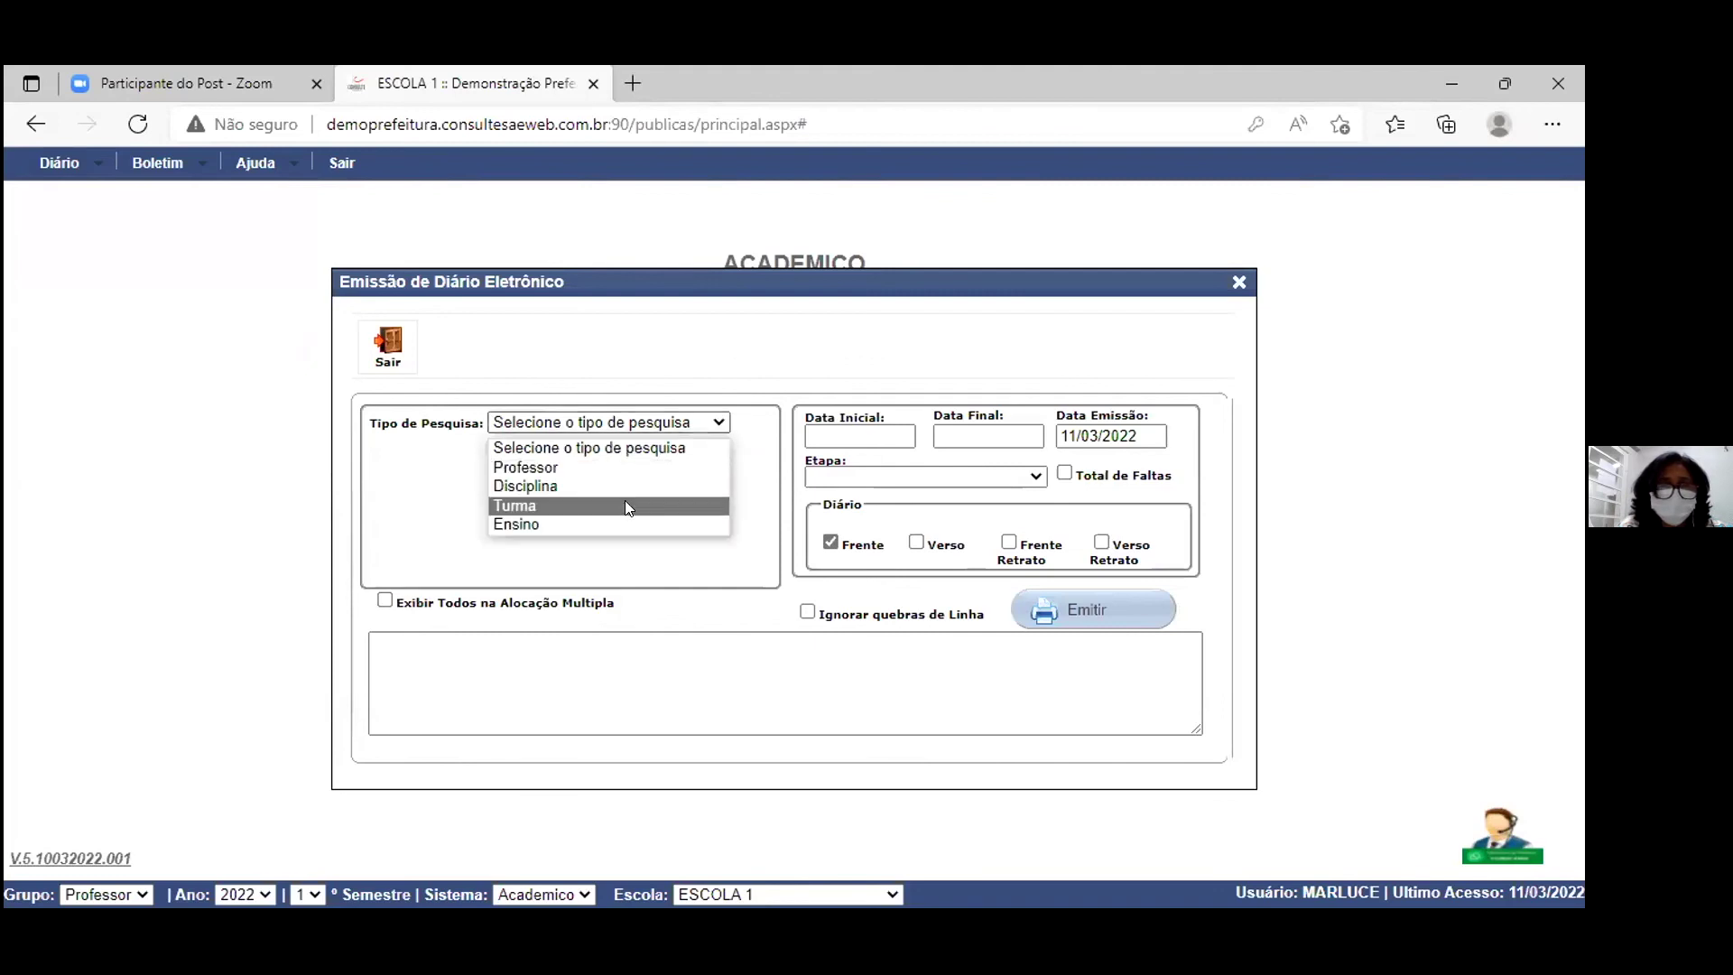
left_click(626, 508)
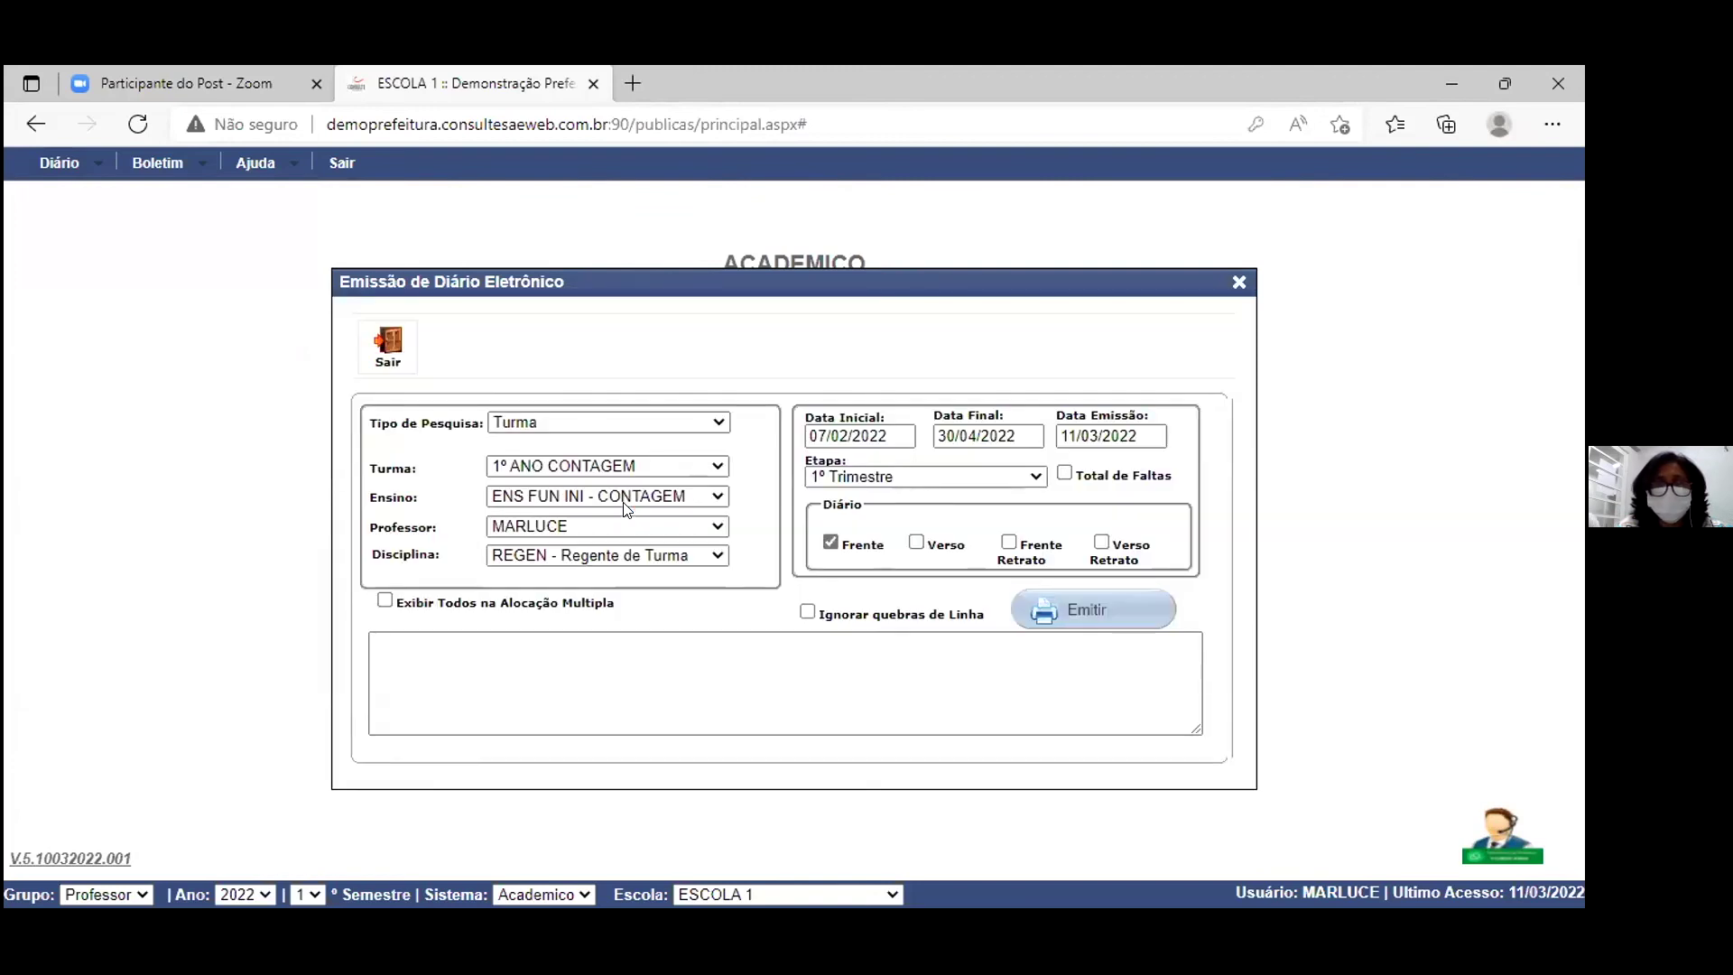
left_click(1087, 613)
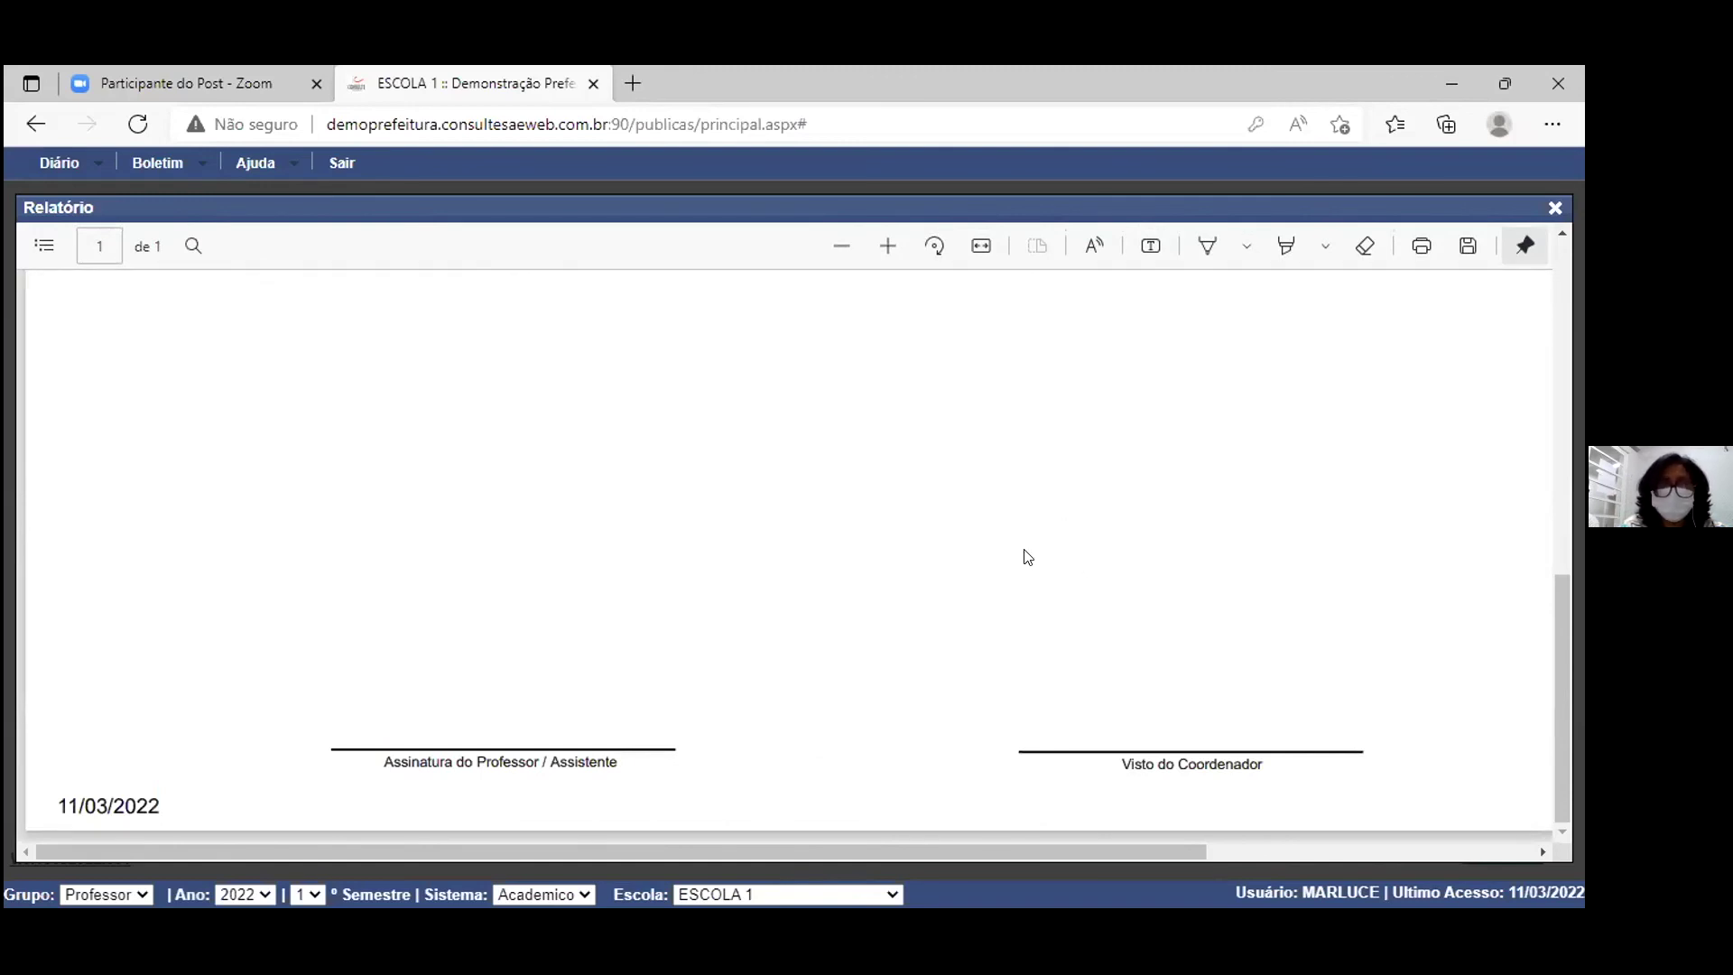
Step: Review the 1º ANO CONTAGEM 1º Trimestre class diary from the top, then close the report
scroll(1026, 557, "up", 10)
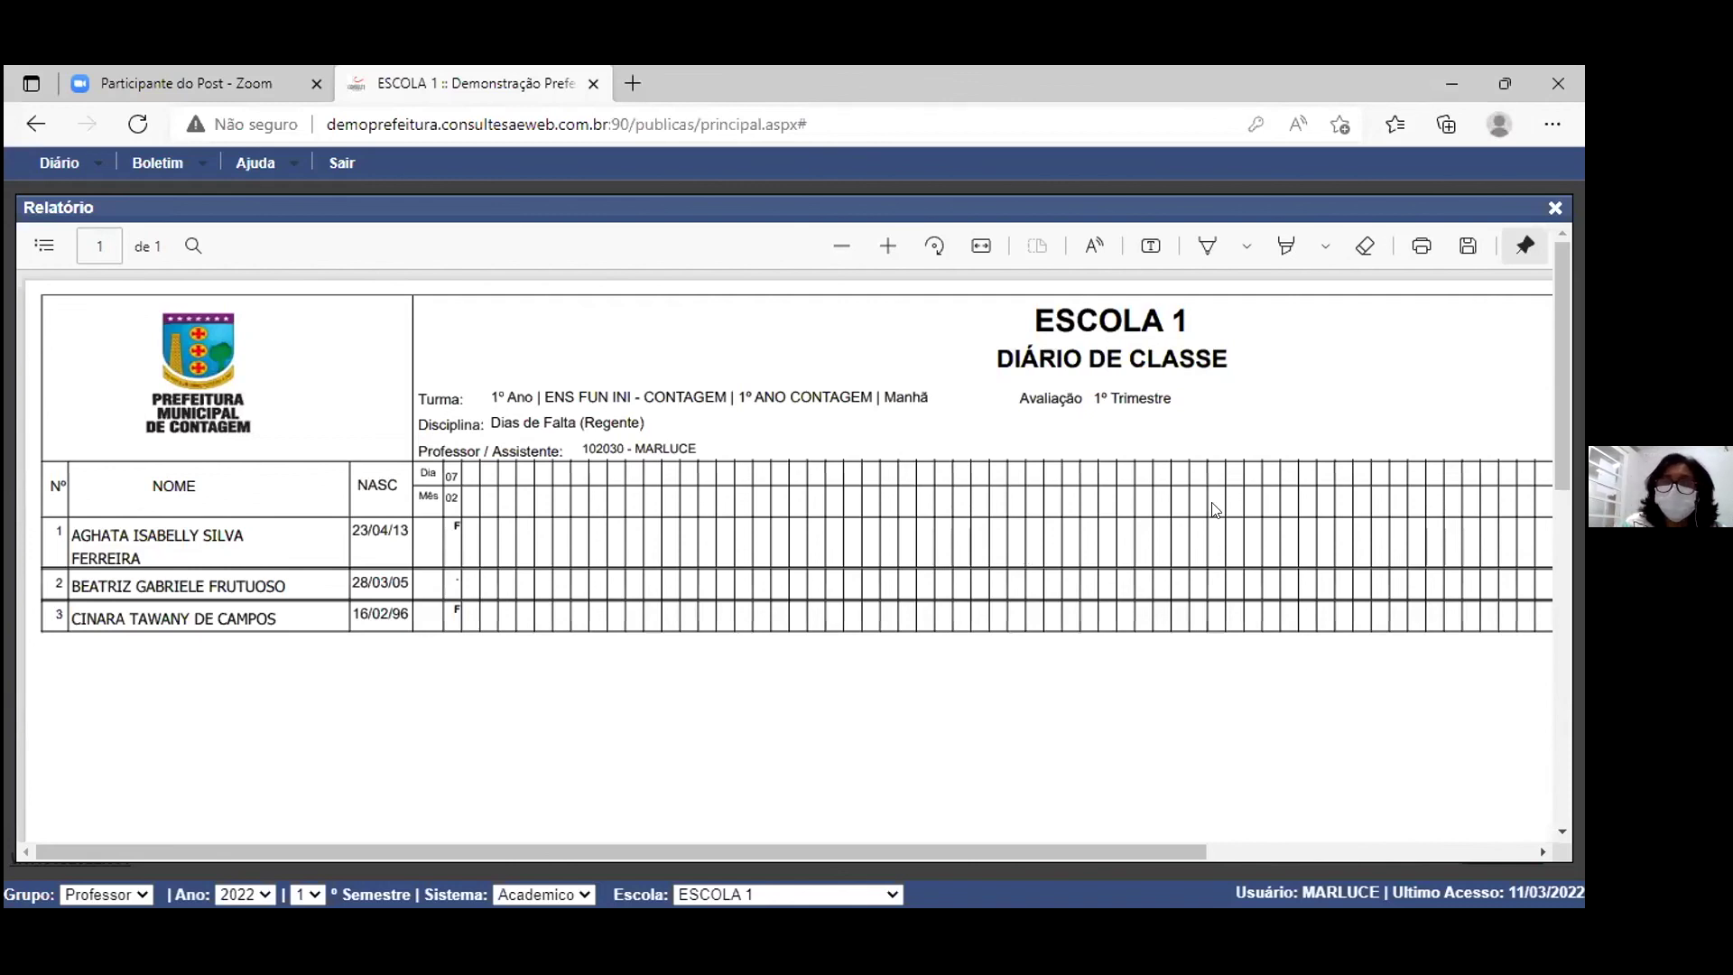
left_click(1554, 208)
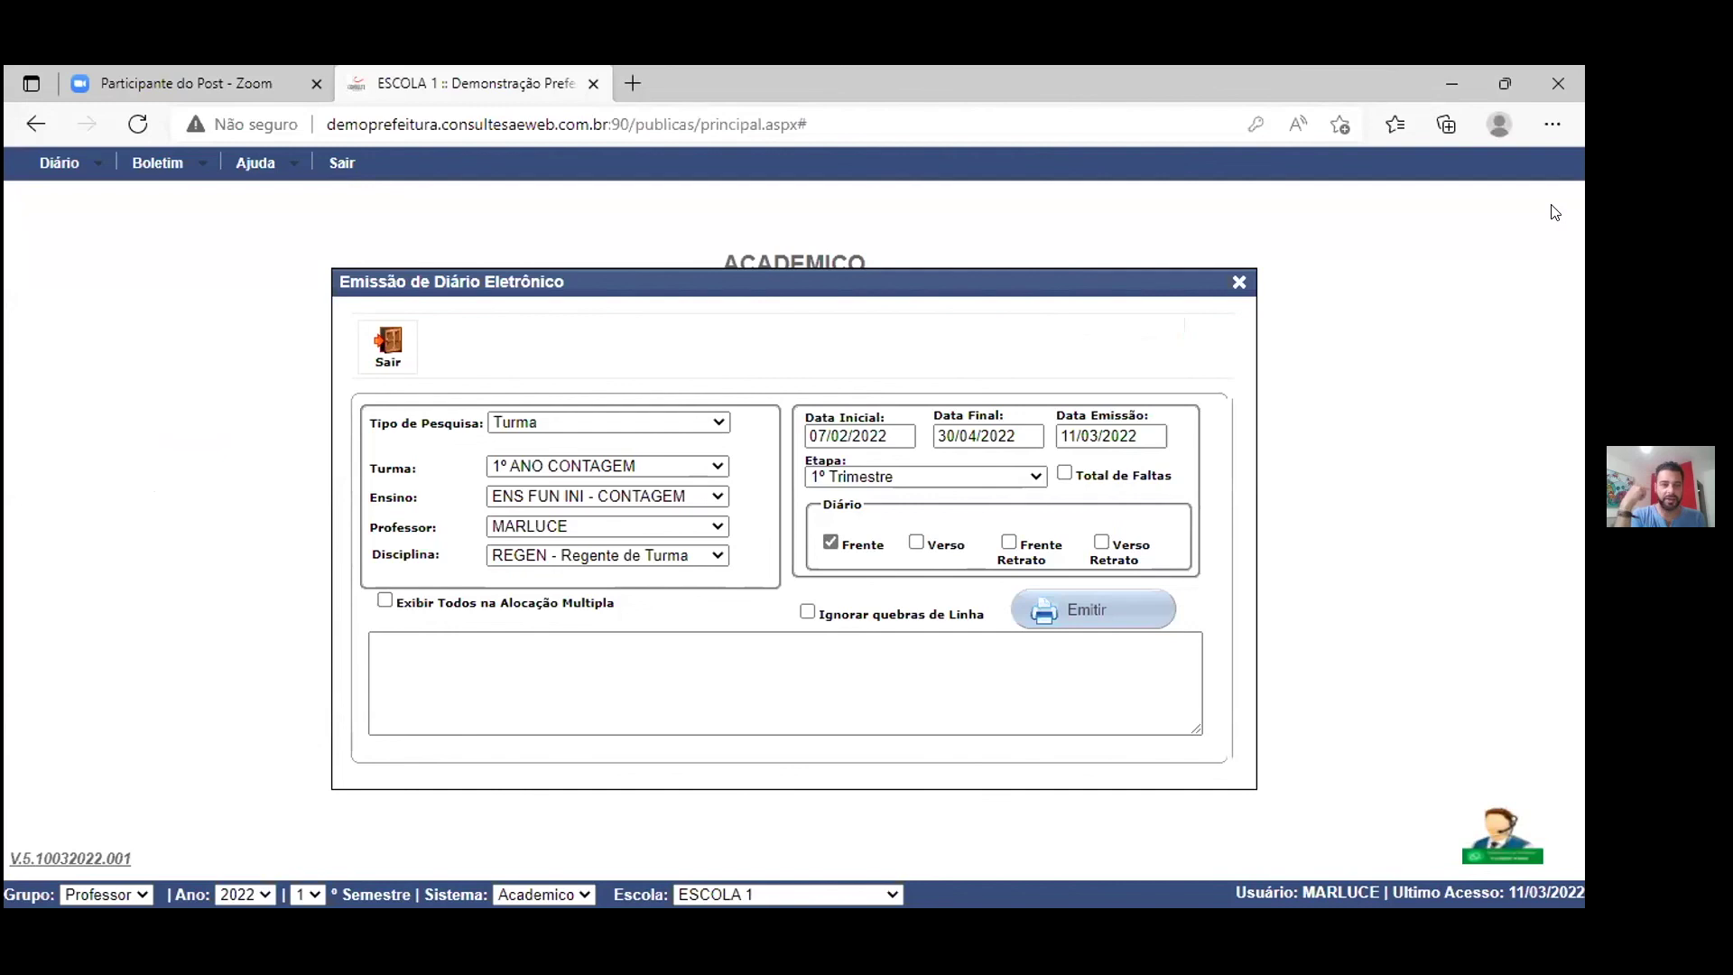
Step: Close the Emissão de Diário Eletrônico form to return to the ESCOLA 1 home page
left_click(1238, 285)
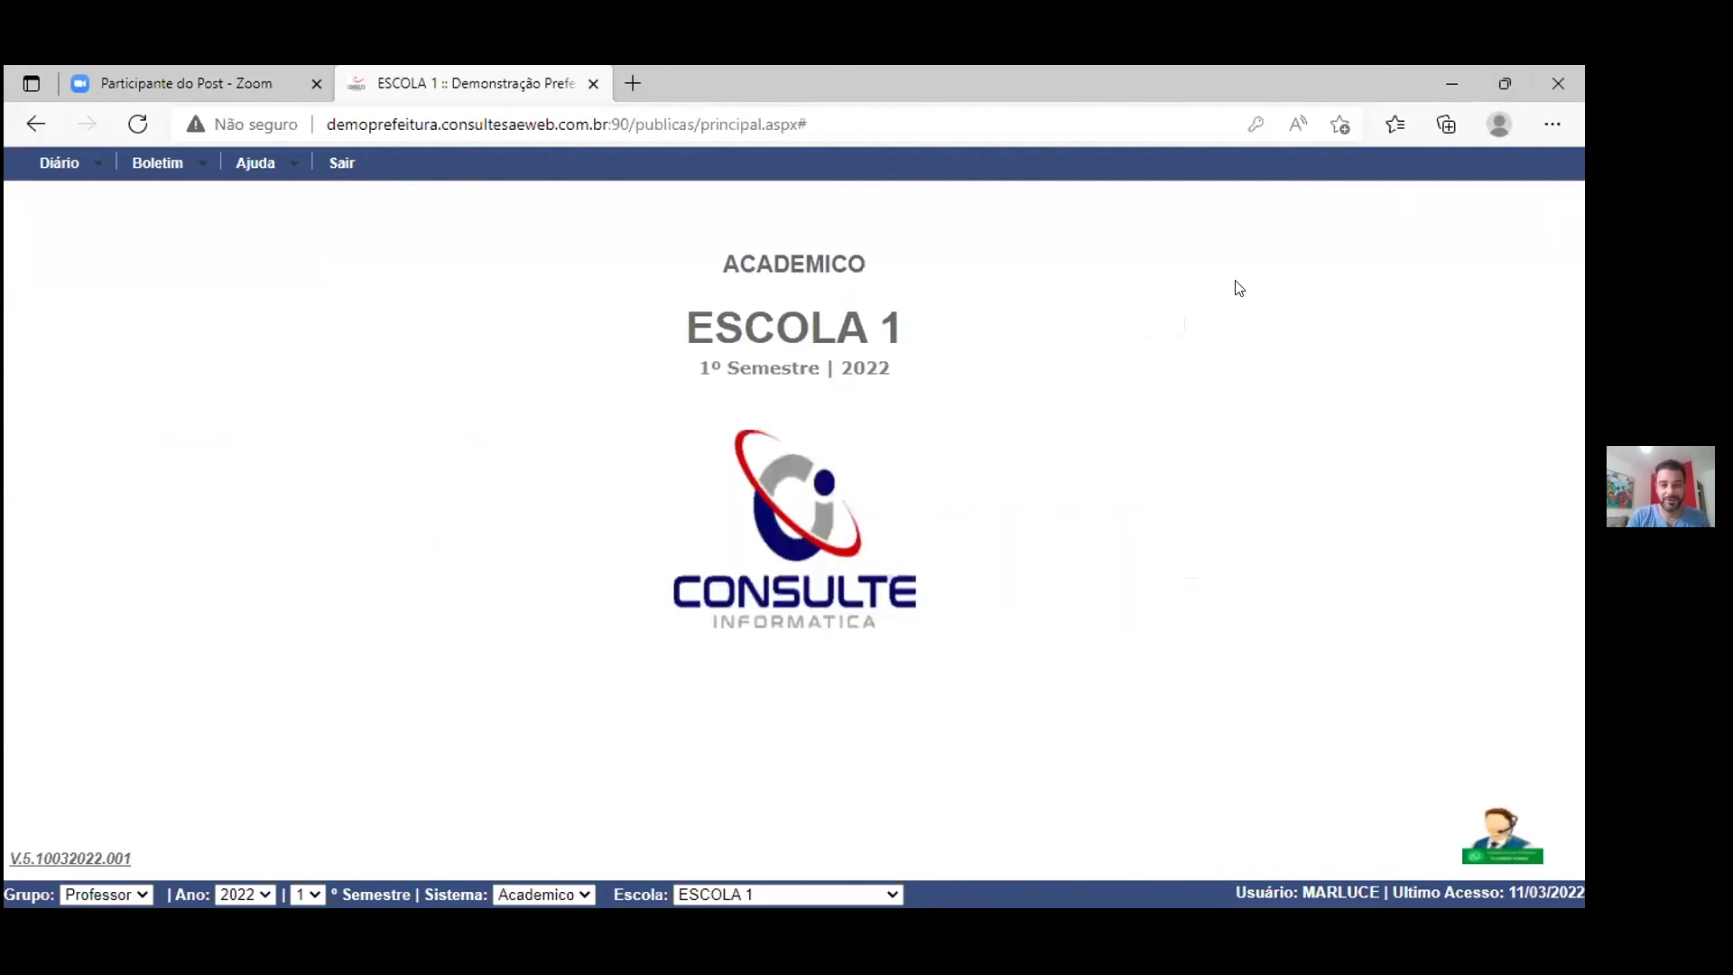